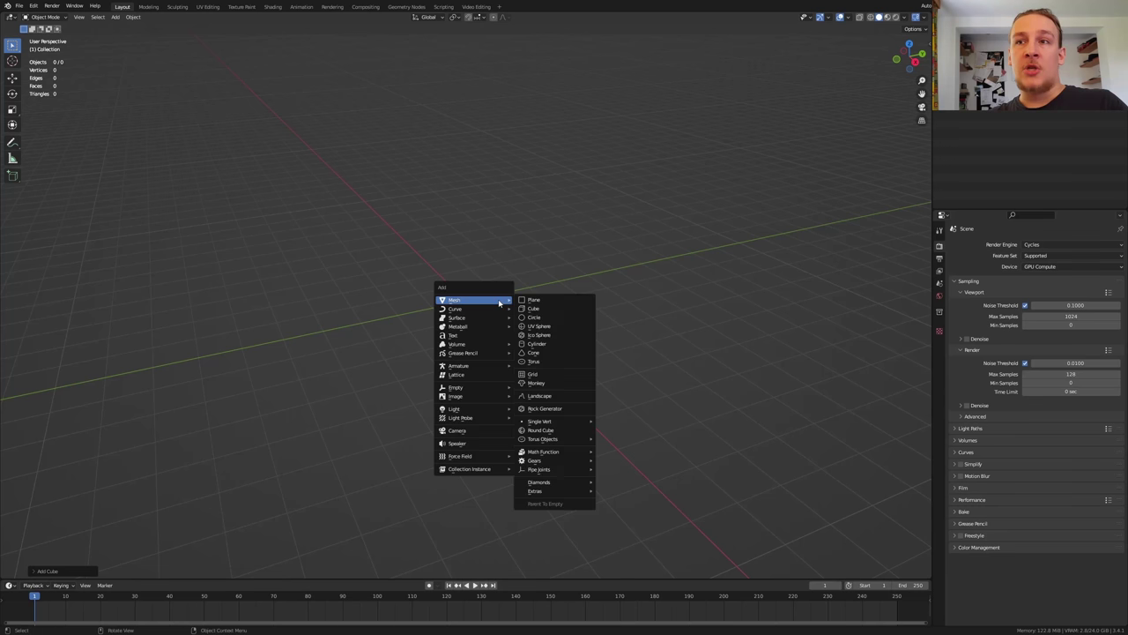
Step: Add a cube and scale it 5 times in X and Y only, keeping its height
left_click(541, 310)
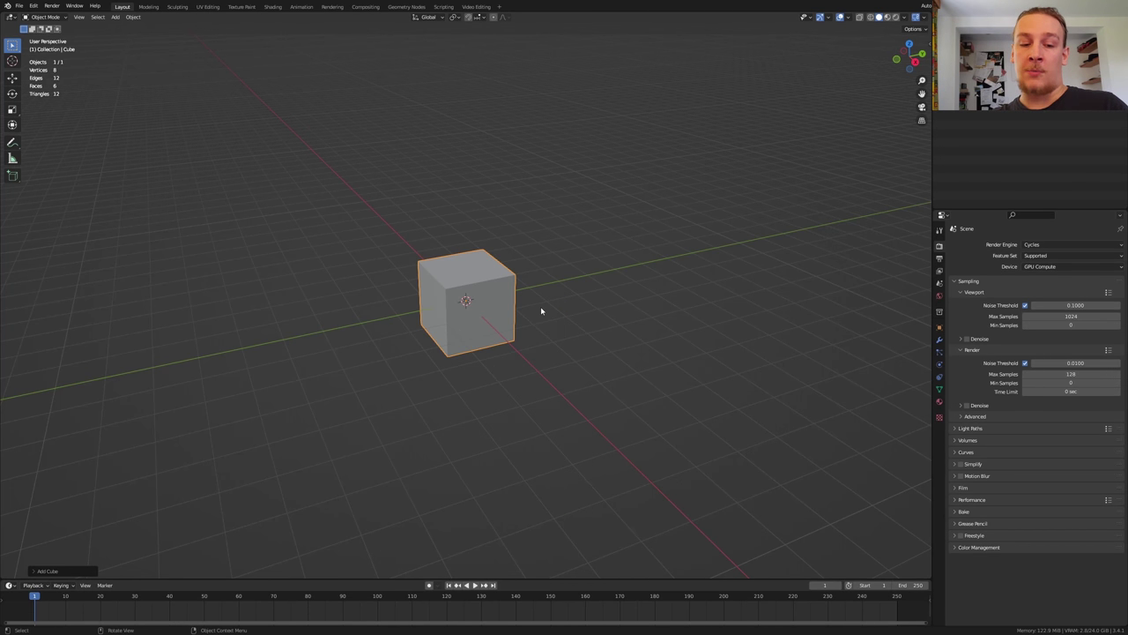
key("s")
key("shift+z")
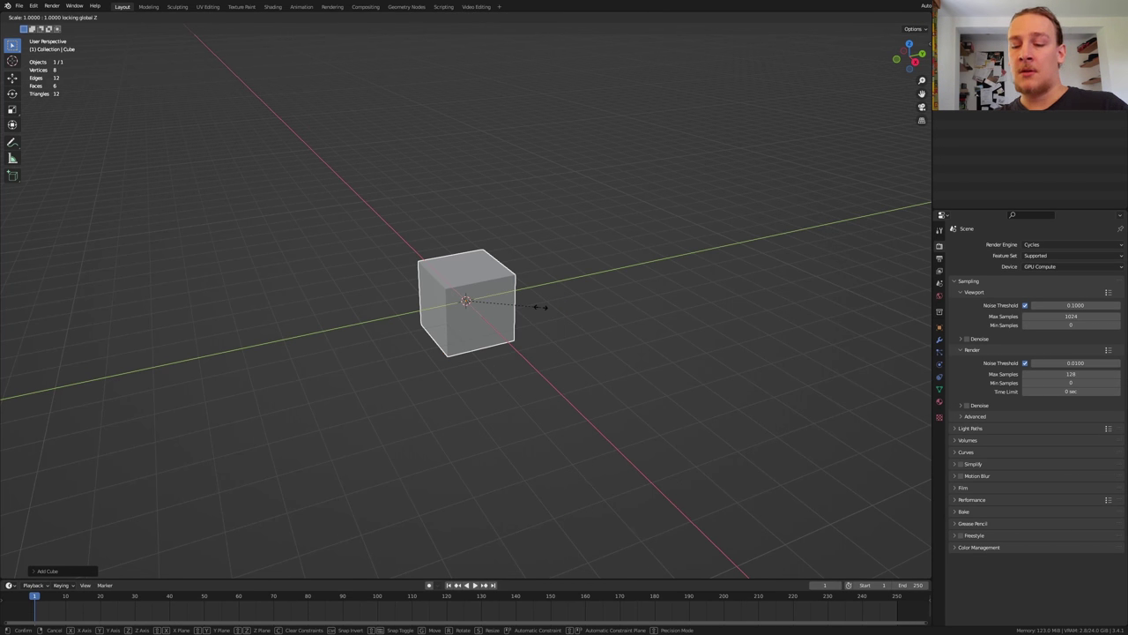
type("5")
key("Return")
key("shift+a")
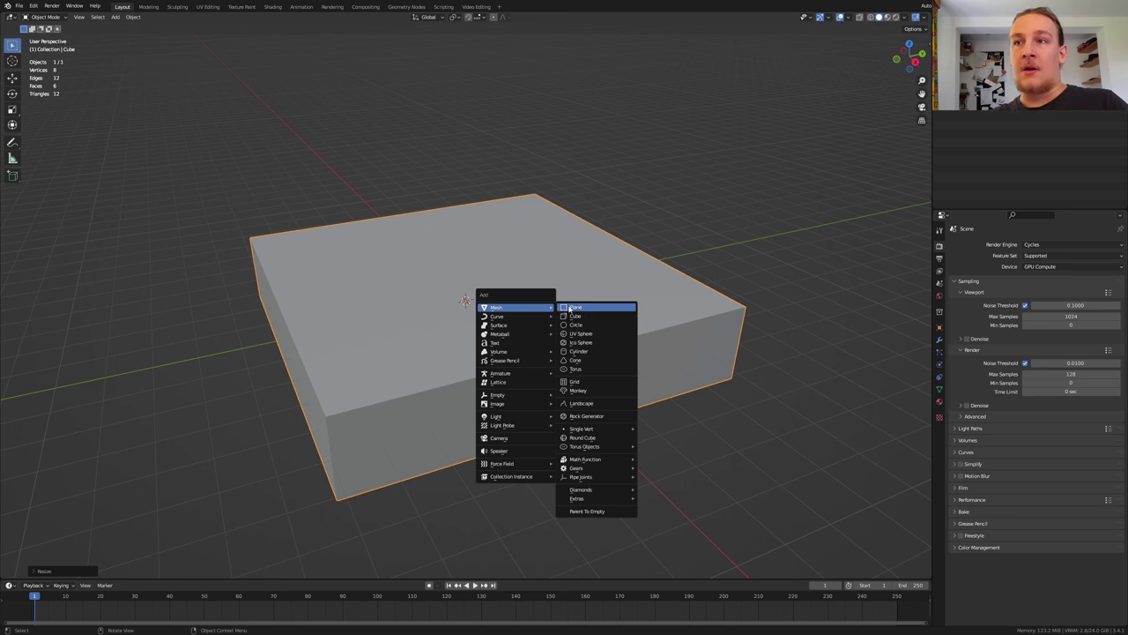
Step: Add a small plane and lift it along Z onto the slab's top face
left_click(569, 308)
type("gz")
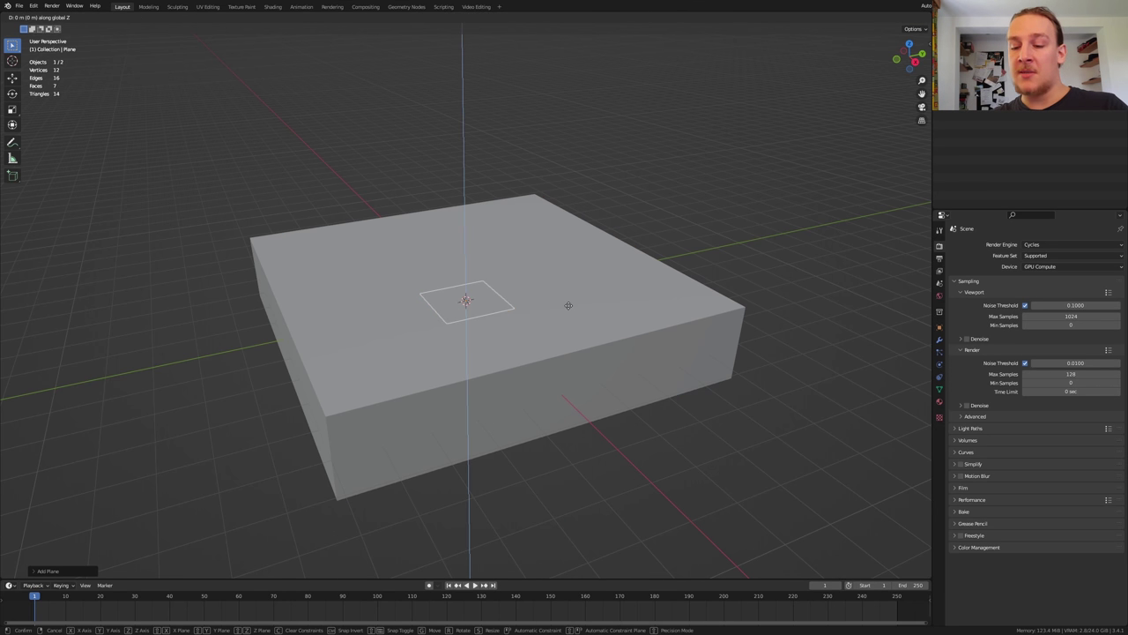
type("1")
key("Return")
left_click(1003, 159)
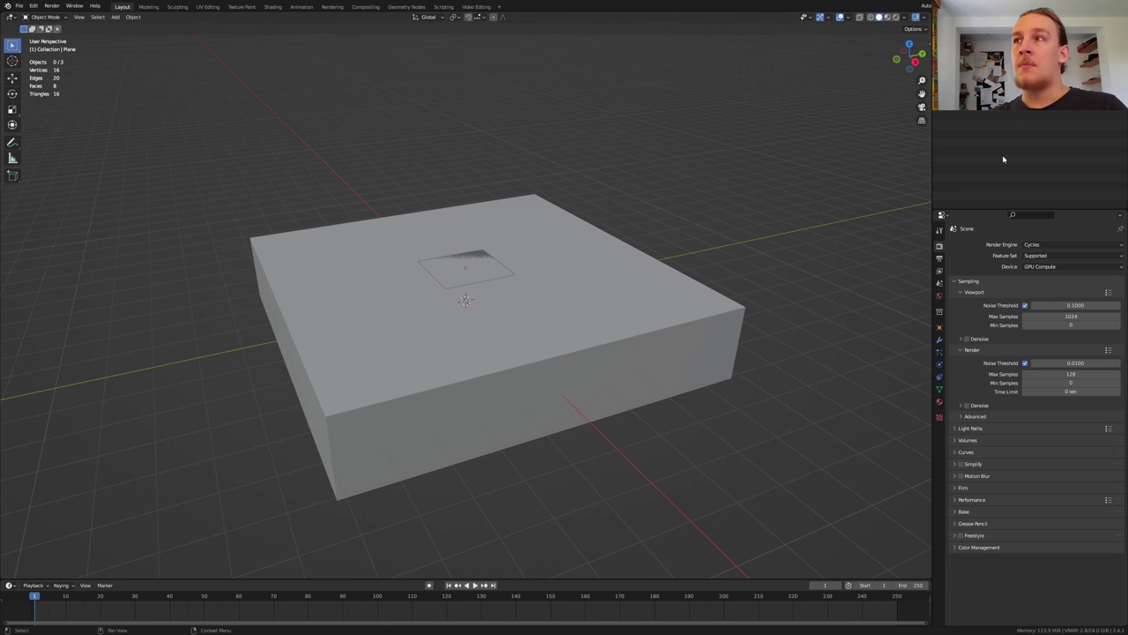
left_click(467, 269)
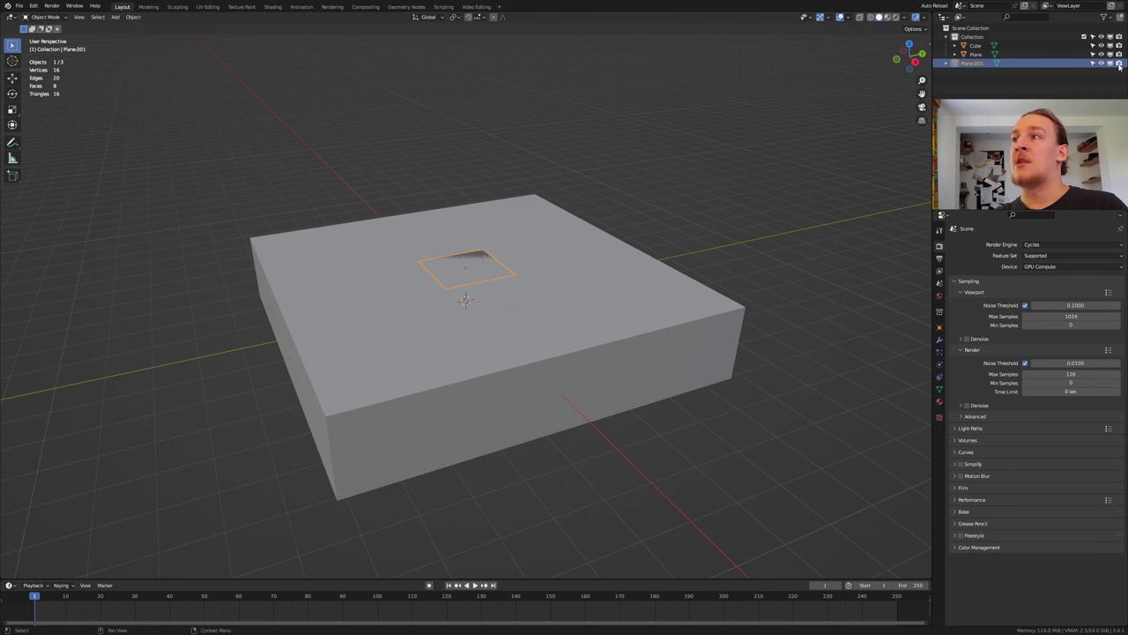
Step: Select all objects and rotate them about the X axis to stand upright
key("KP_8")
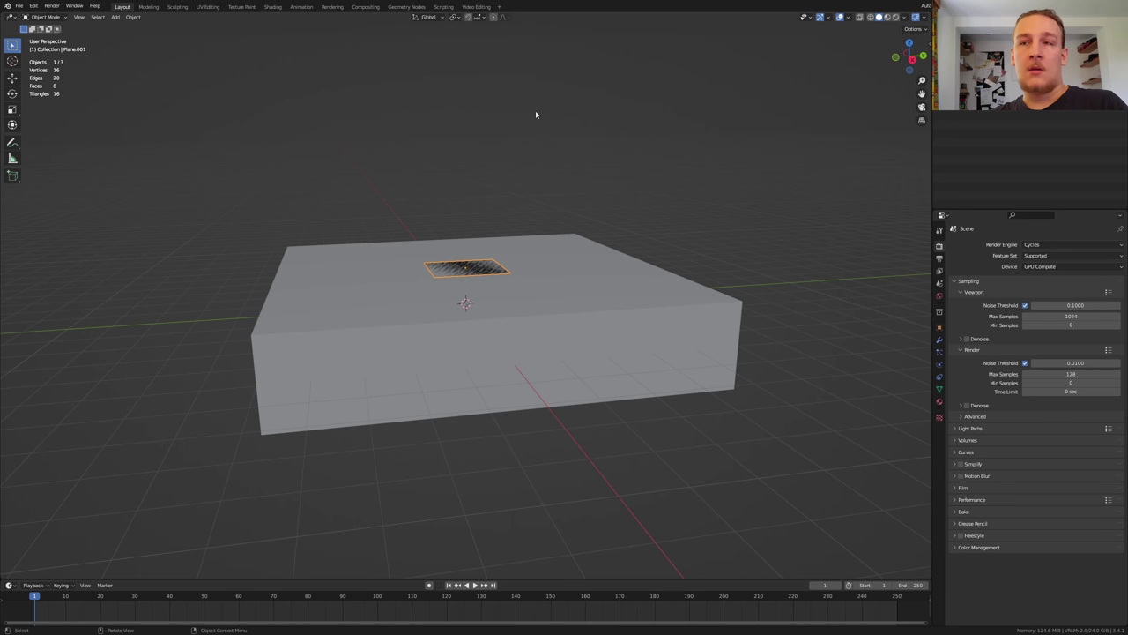
key("a")
key("r")
key("x")
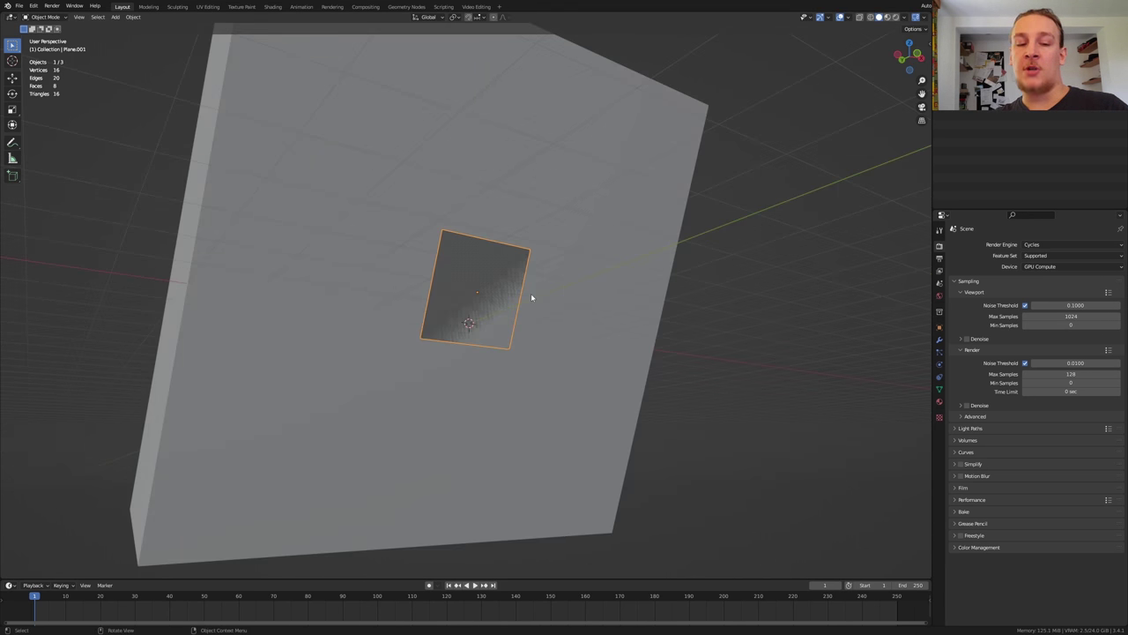
Step: Enlarge the plane and keyframe its location at frame 1
key("s")
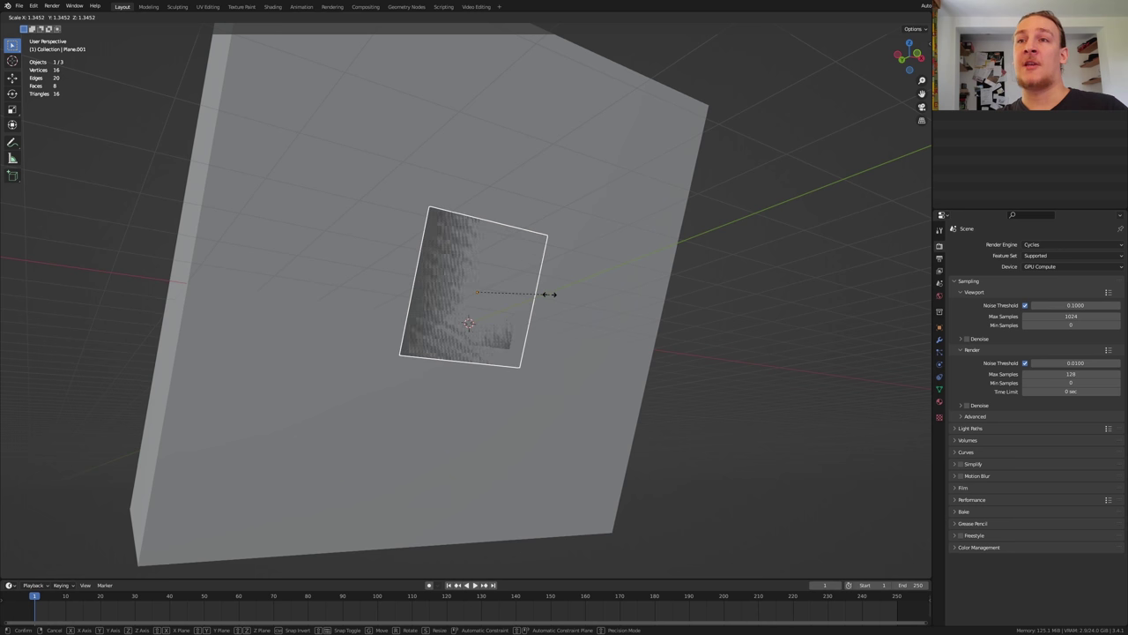
left_click(552, 295)
key("i")
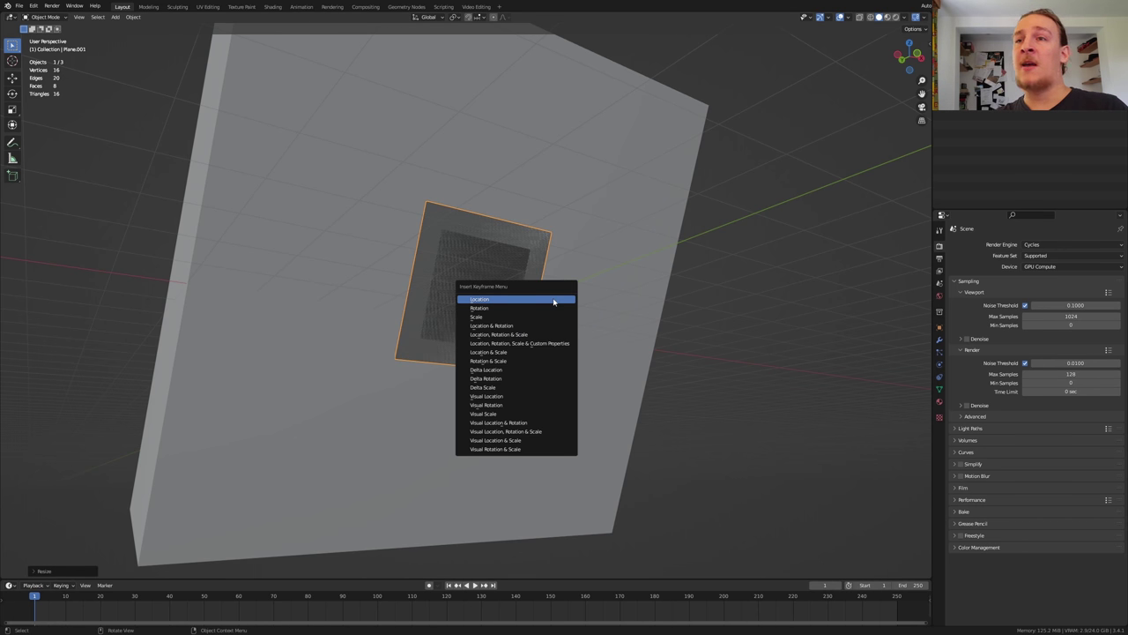
left_click(554, 301)
Step: At frame 190, move the plane down the wall along local Y and keyframe its location
left_click(826, 585)
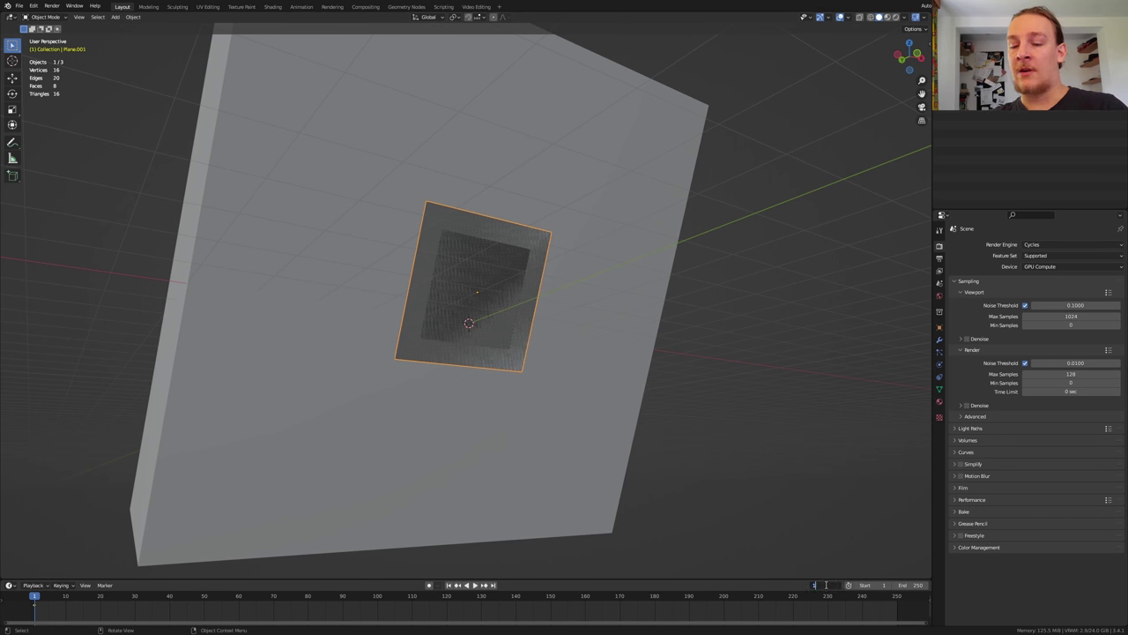
type("90")
key("Return")
key("g")
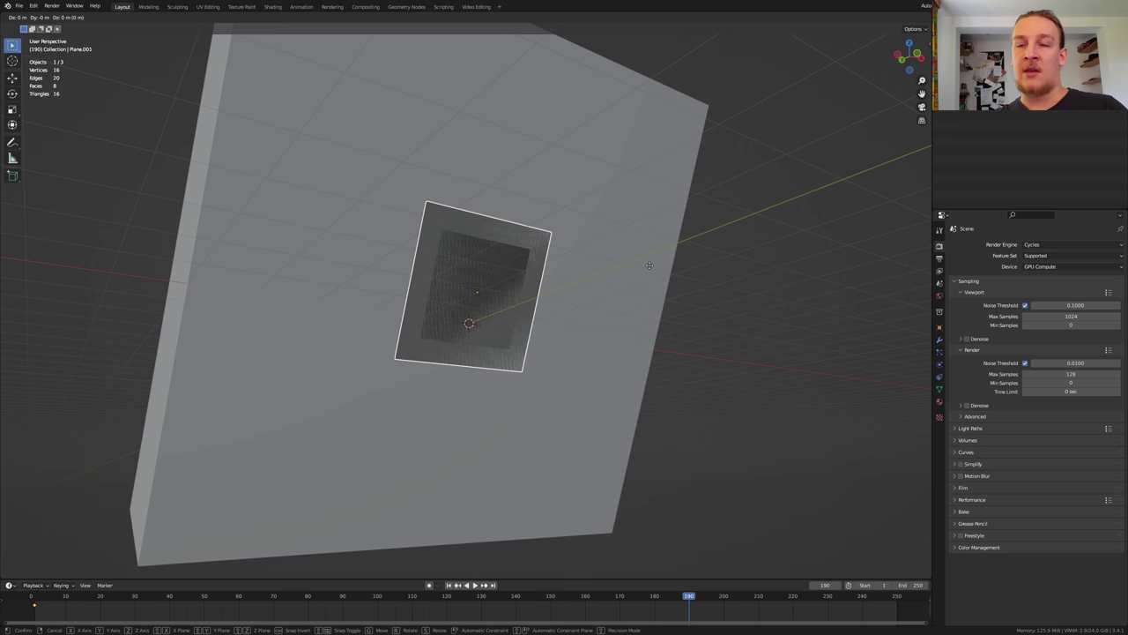
key("y")
key("y")
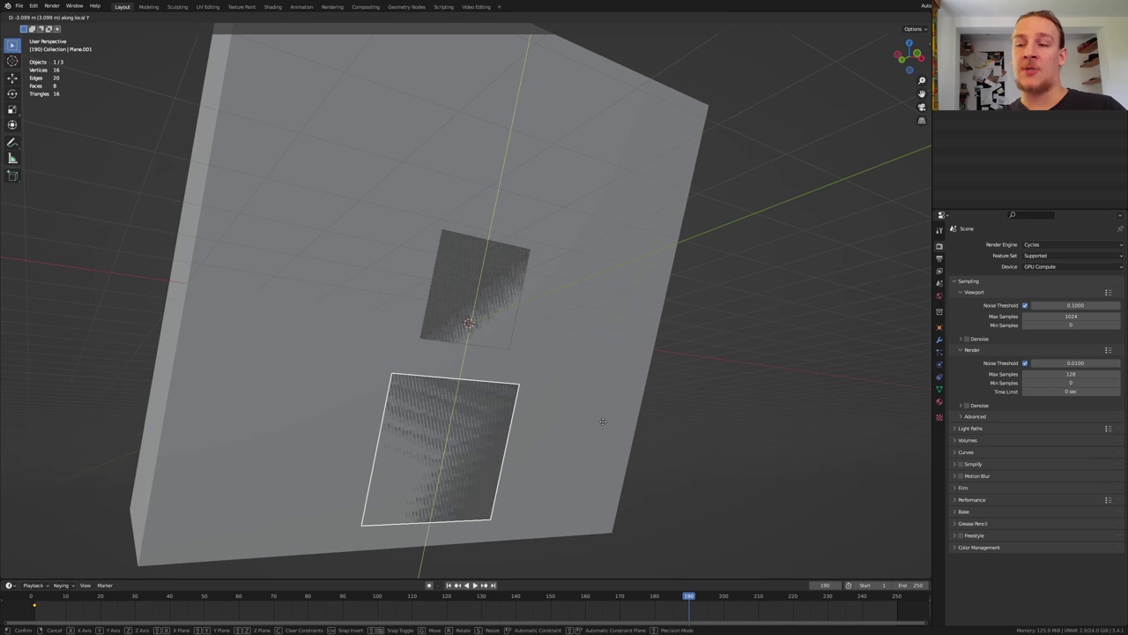
left_click(600, 437)
key("i")
left_click(633, 372)
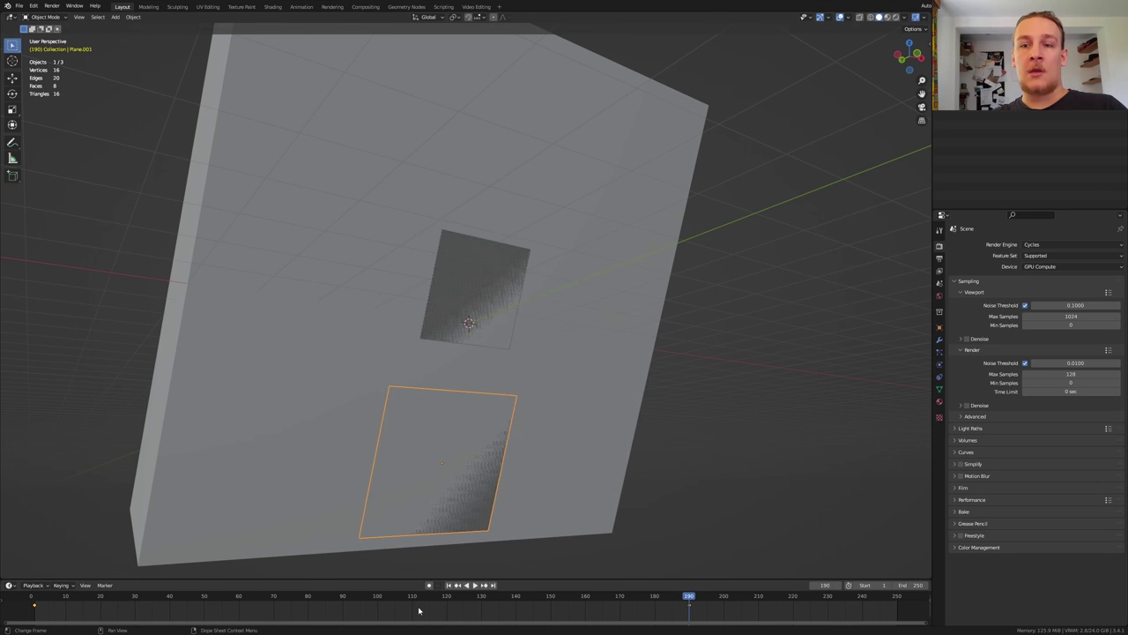
Step: Set the keyframe interpolation to Linear
key("t")
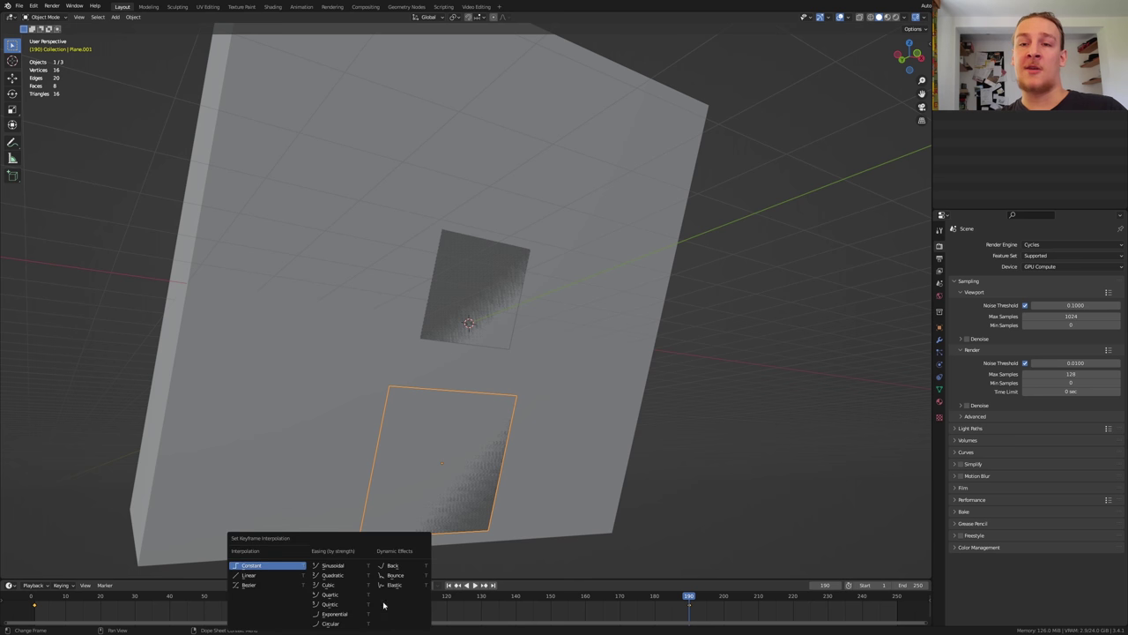
left_click(286, 578)
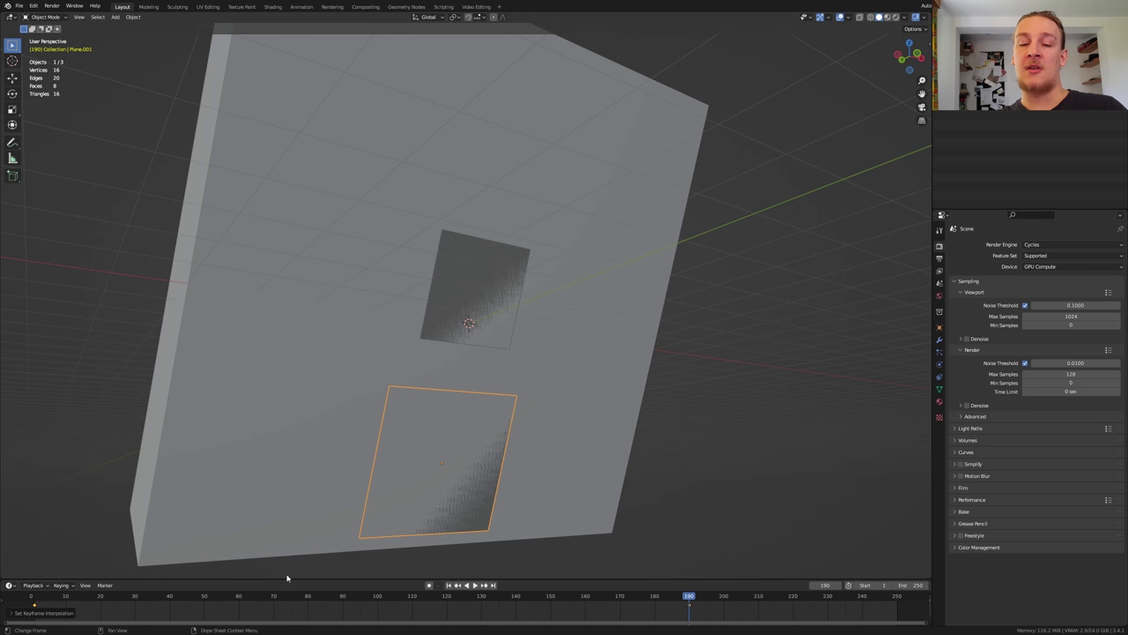
left_click(488, 300)
Step: Add a Vertex Weight Proximity modifier to the upper plane
left_click(939, 340)
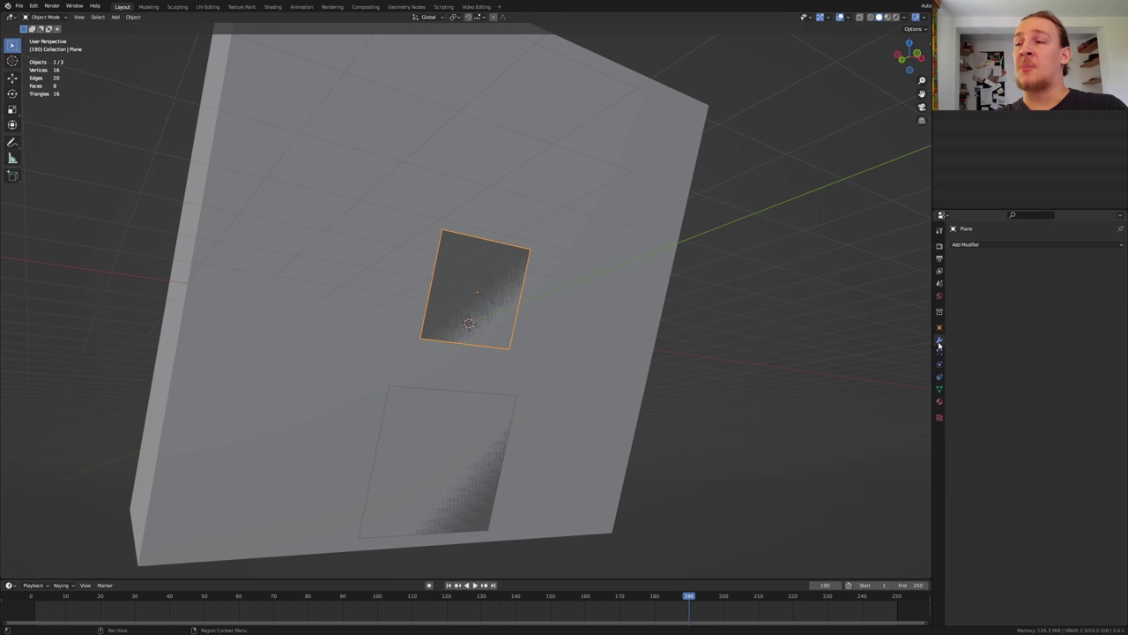
left_click(984, 251)
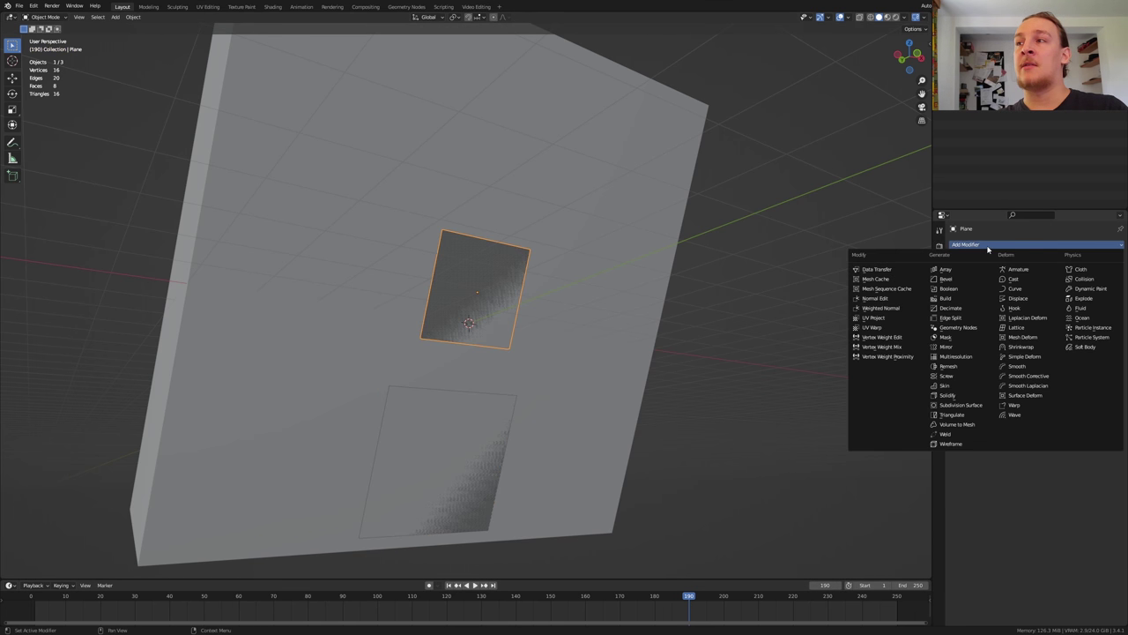
left_click(917, 358)
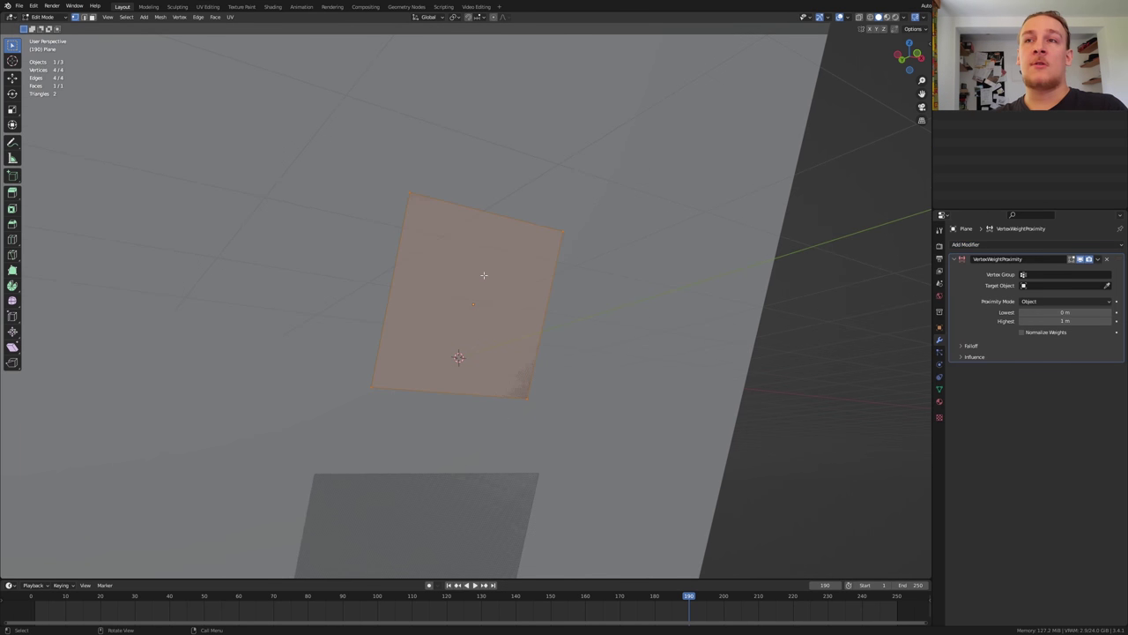
Step: Subdivide the plane densely and assign all its vertices to a new vertex group, Group
right_click(472, 281)
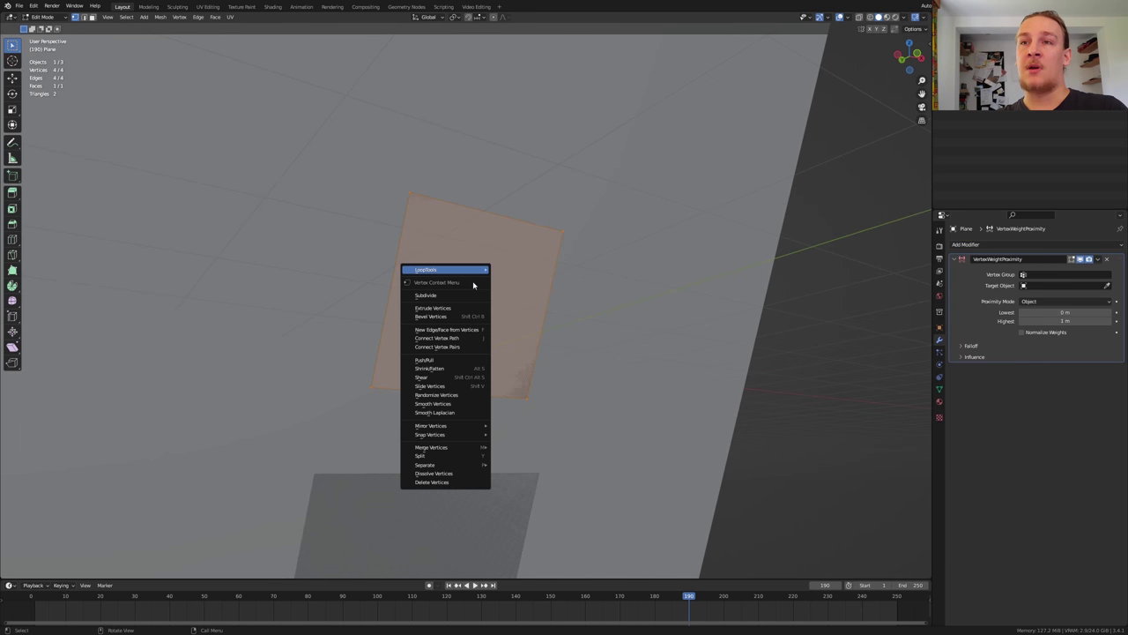
left_click(475, 287)
left_click(938, 389)
left_click(1116, 275)
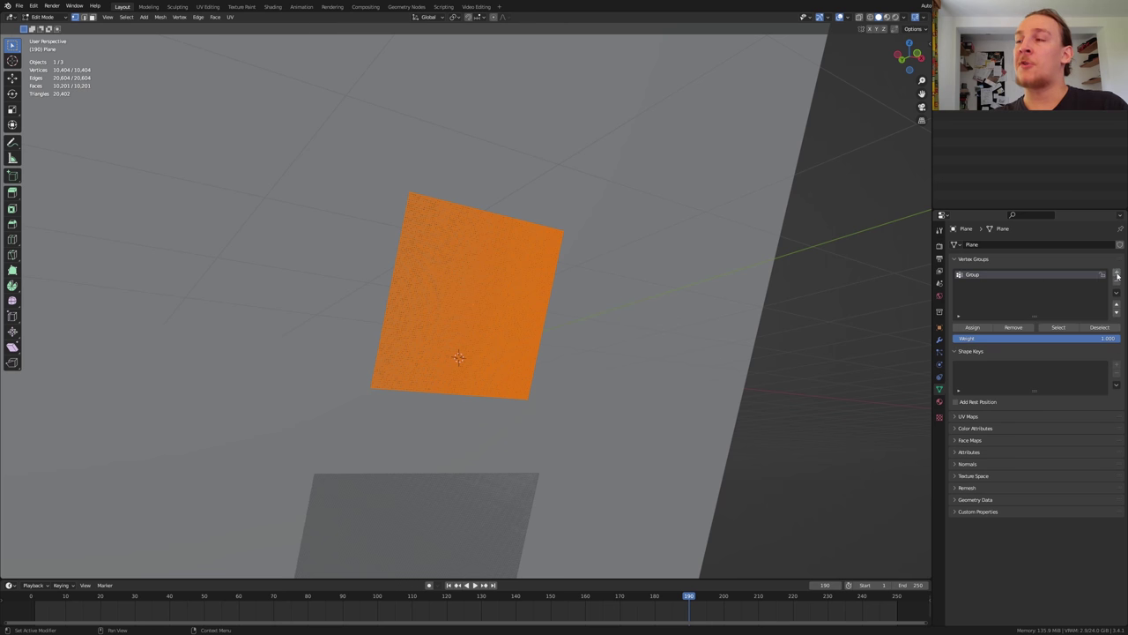
left_click(971, 327)
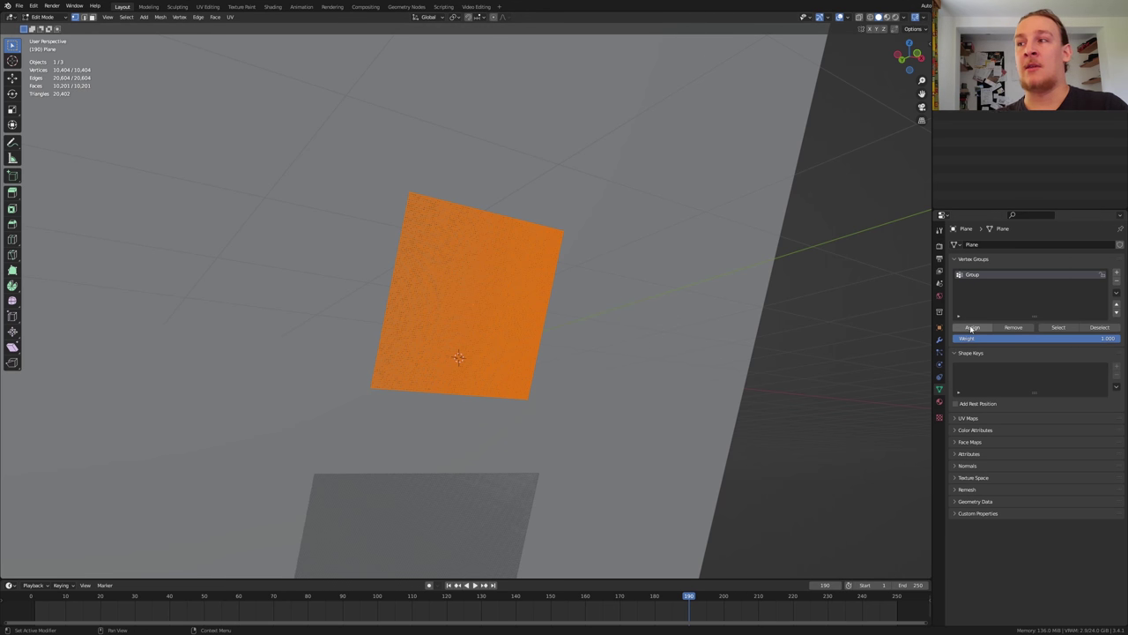
key("Tab")
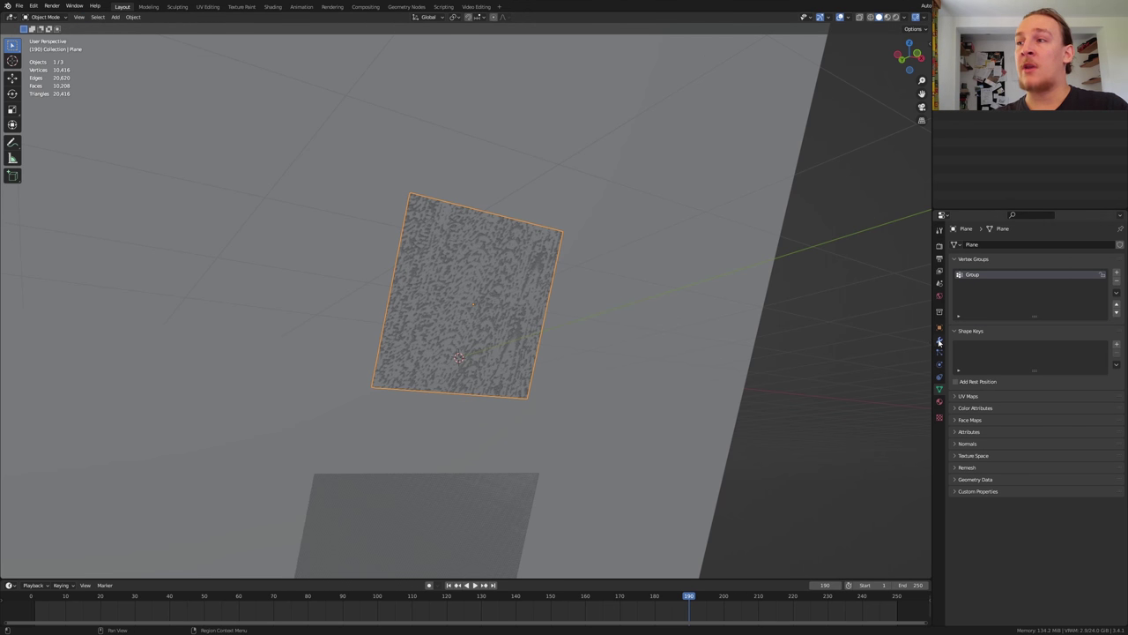
Step: Set the proximity modifier to Group, target Plane.001, Geometry mode to Face, with inverted falloff
left_click(939, 341)
left_click(1048, 274)
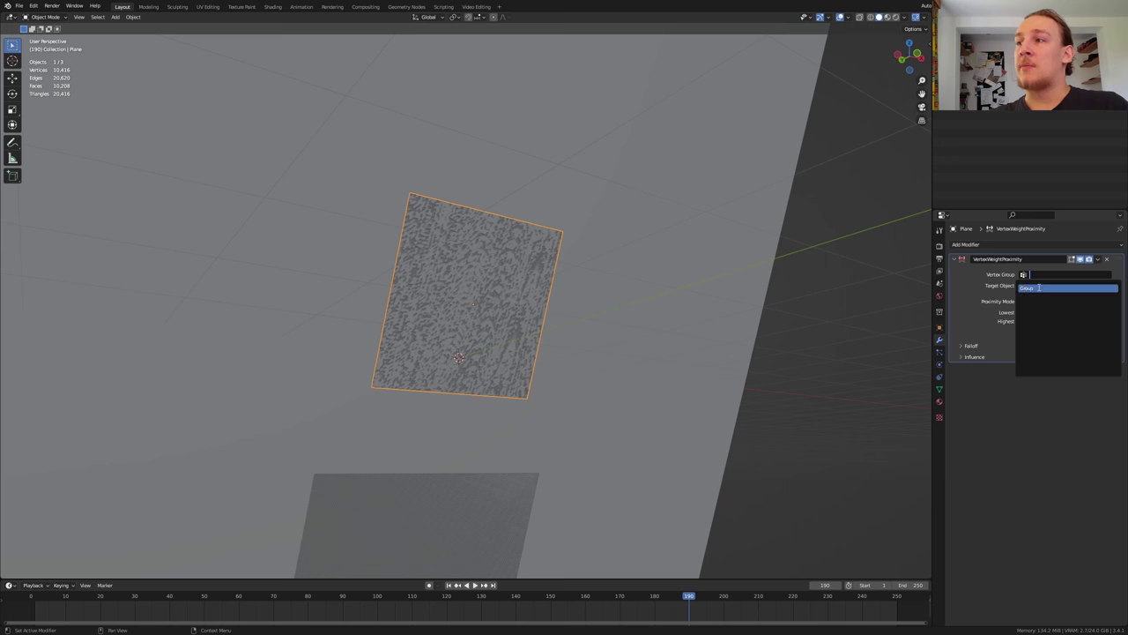
left_click(1038, 287)
left_click(1053, 285)
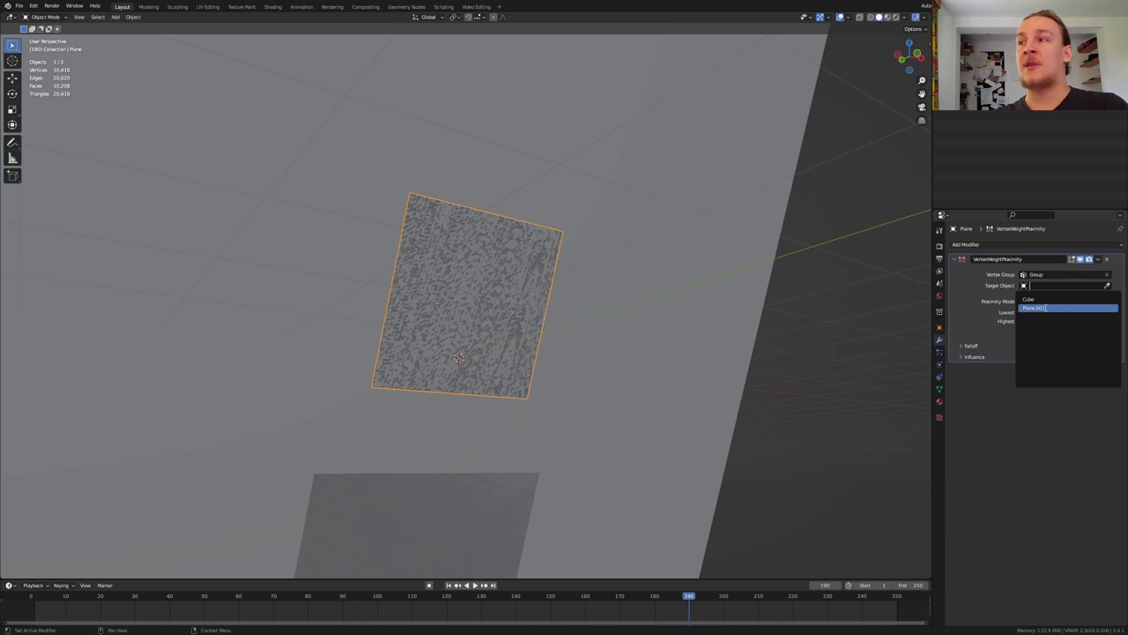
left_click(1046, 308)
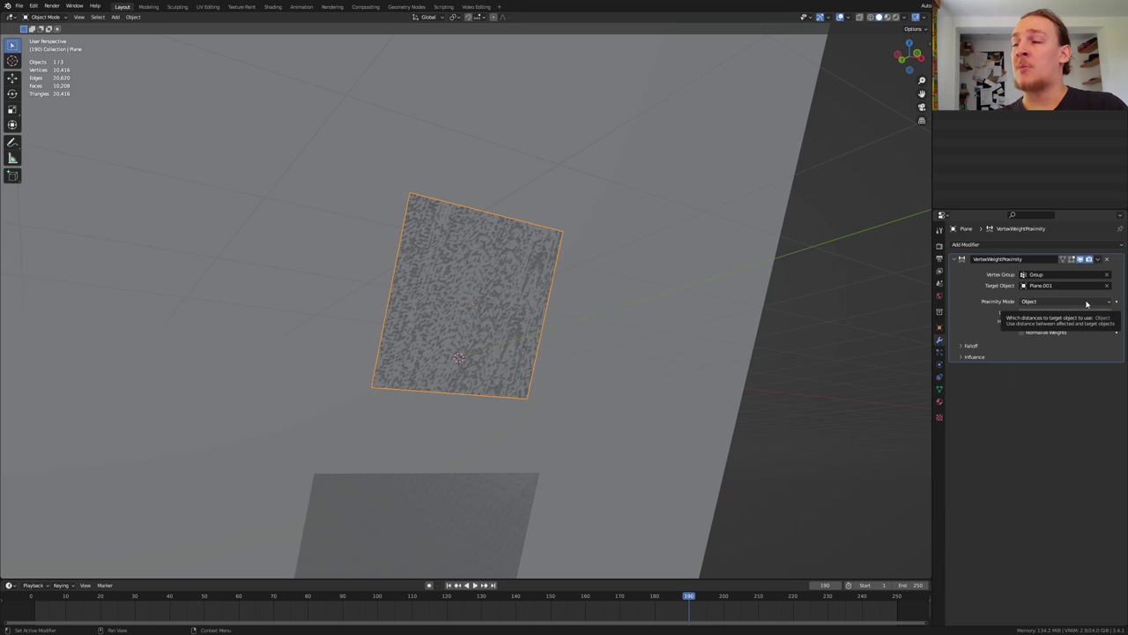
left_click(1087, 303)
left_click(1087, 323)
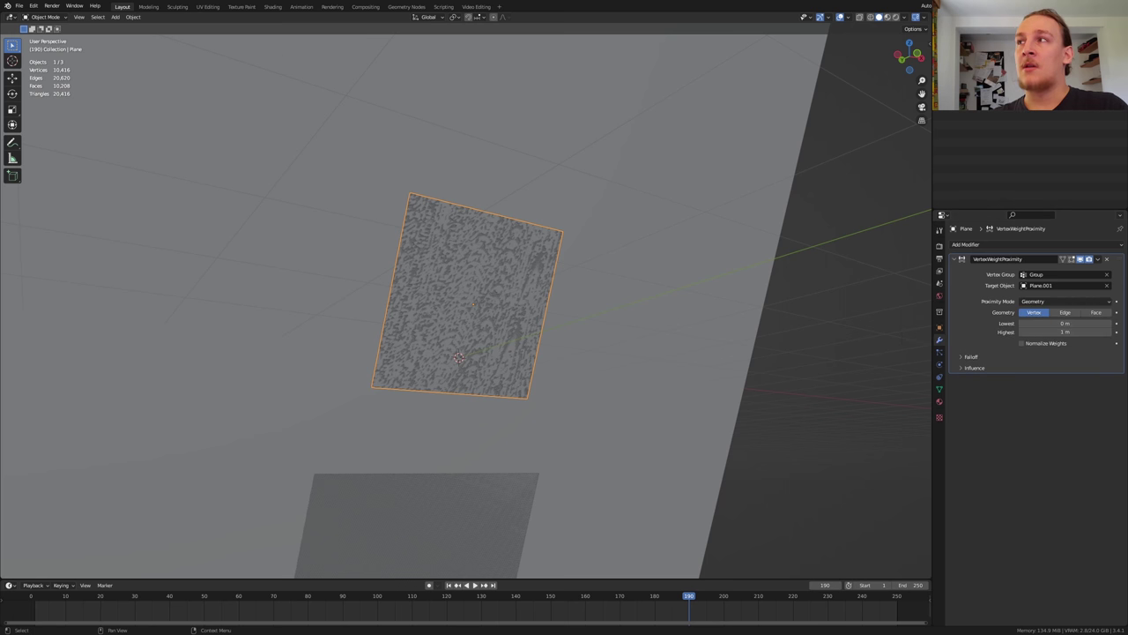
key("shift+Left")
left_click(1095, 313)
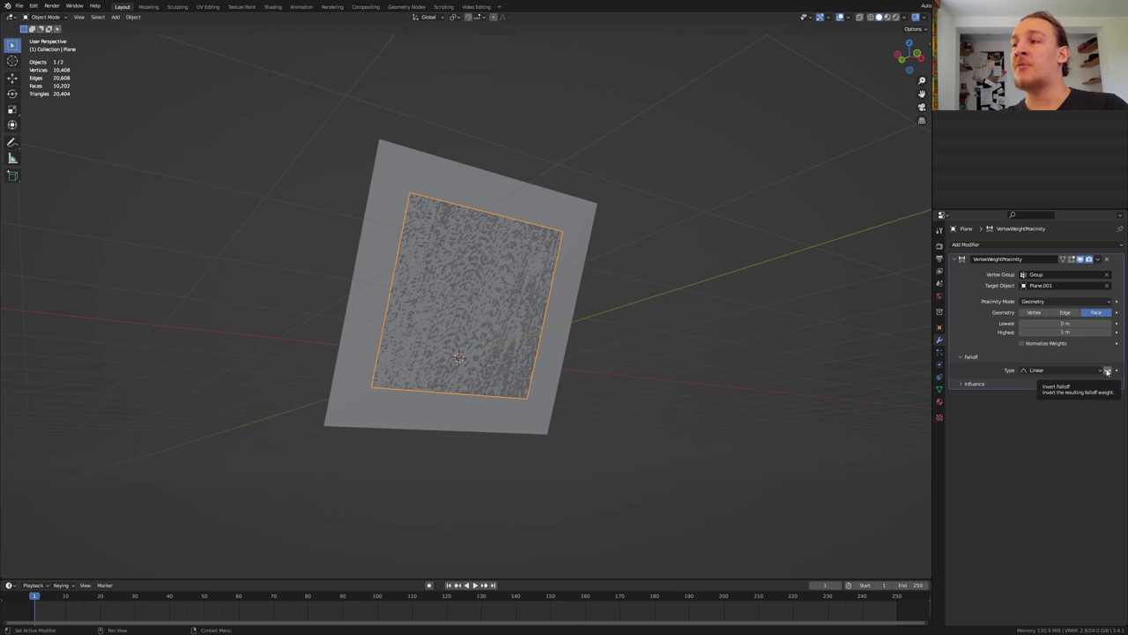
left_click(1108, 370)
left_click(46, 17)
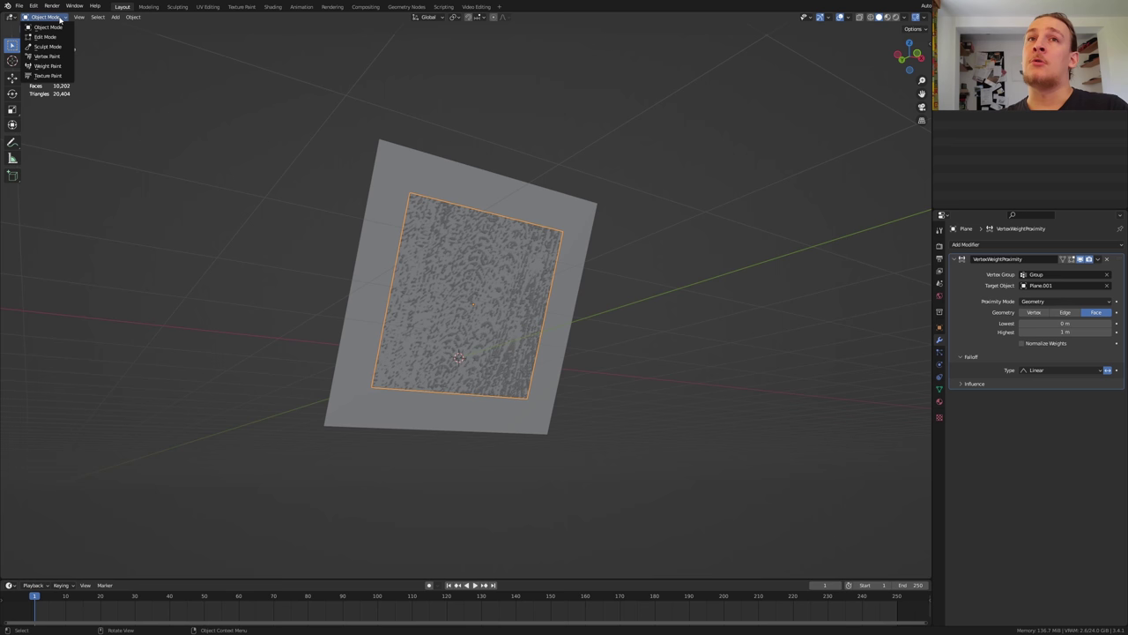
Step: Scrub the timeline in Weight Paint mode, then return to Object Mode and show Physics properties
left_click(53, 66)
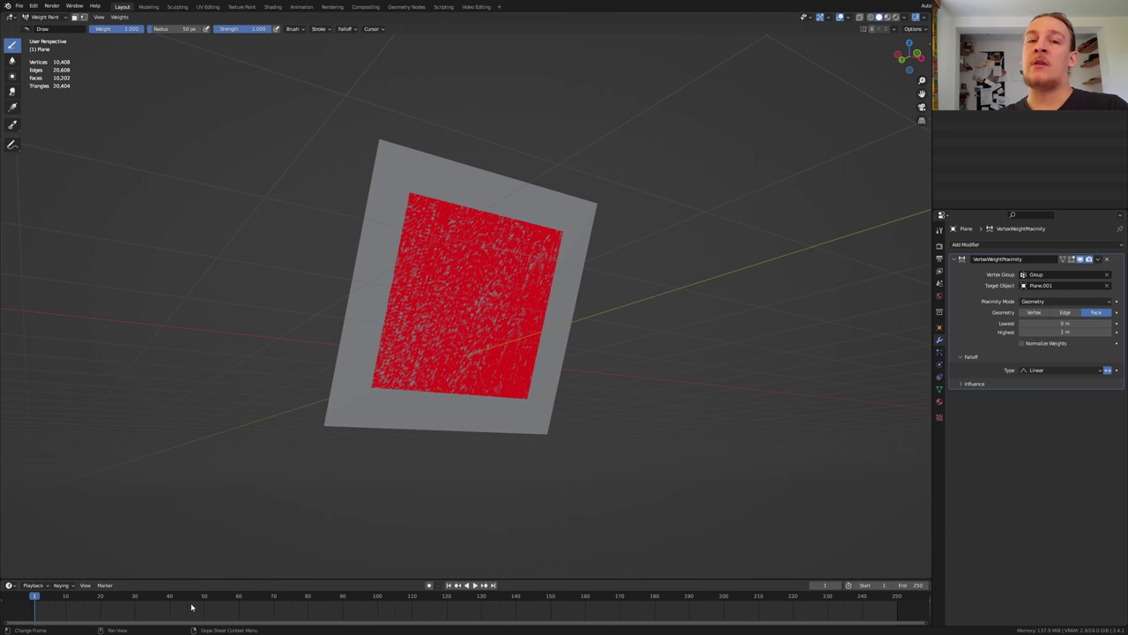
left_click_drag(48, 595, 323, 598)
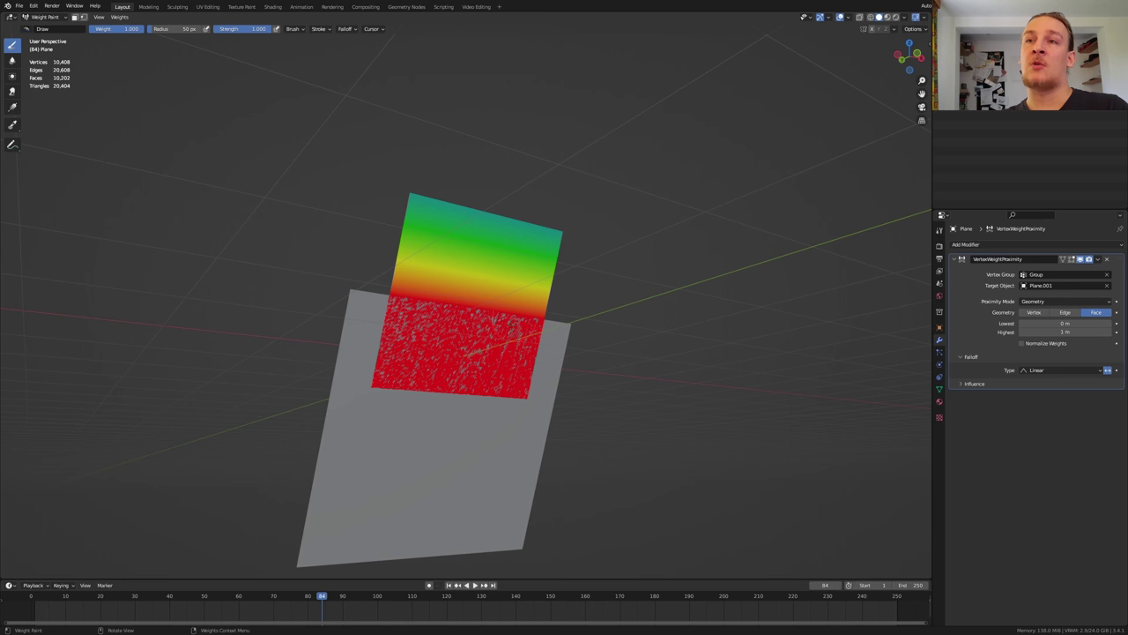
left_click(45, 17)
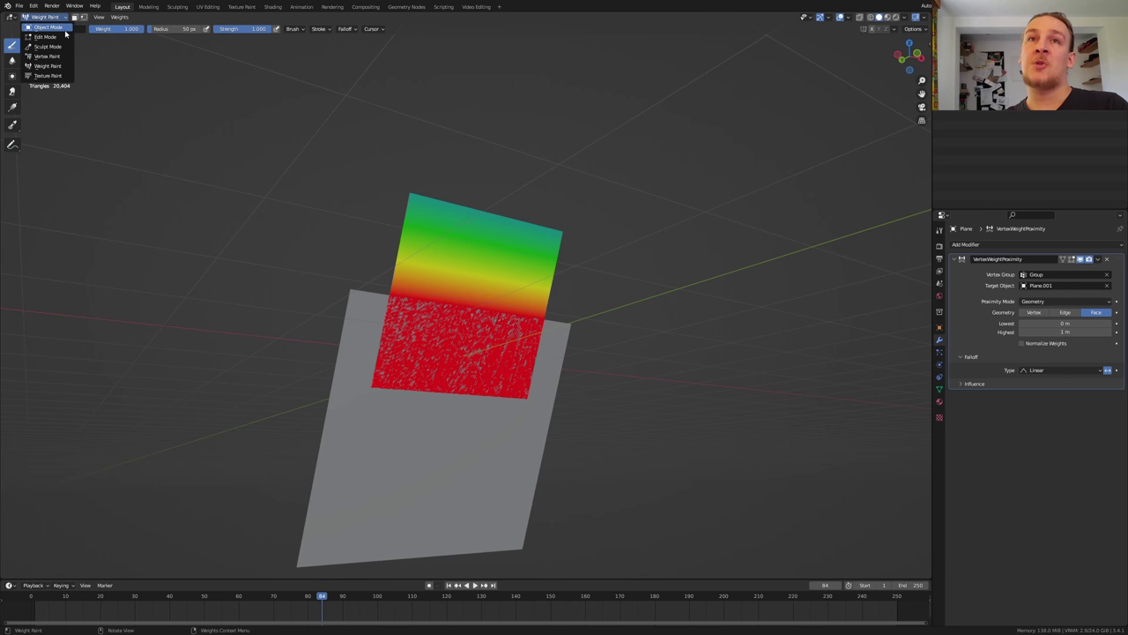
left_click(48, 25)
left_click(938, 364)
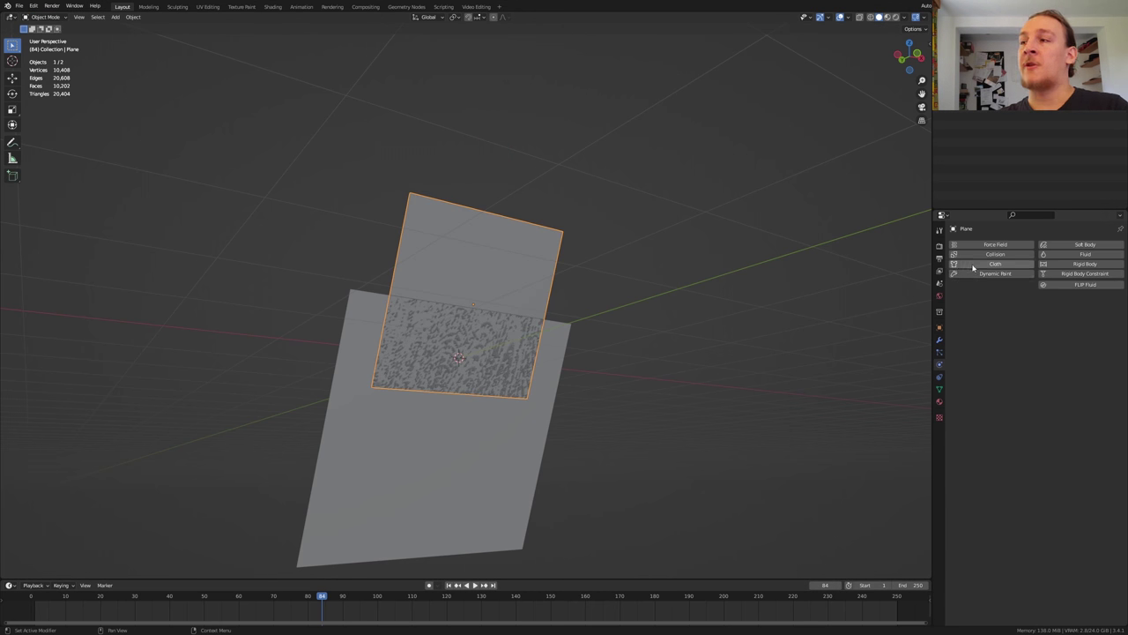
Step: Add Cloth physics pinned by the Group vertex group with pin stiffness 10, showing Collisions
left_click(974, 266)
scroll(1013, 564, "down", 3)
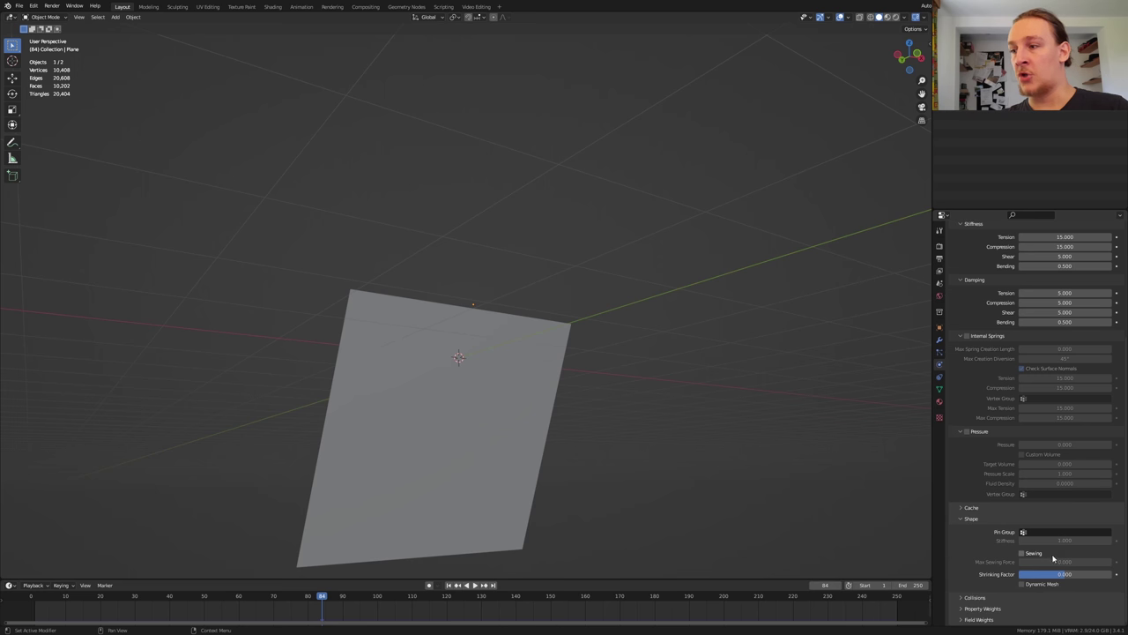
left_click(1066, 532)
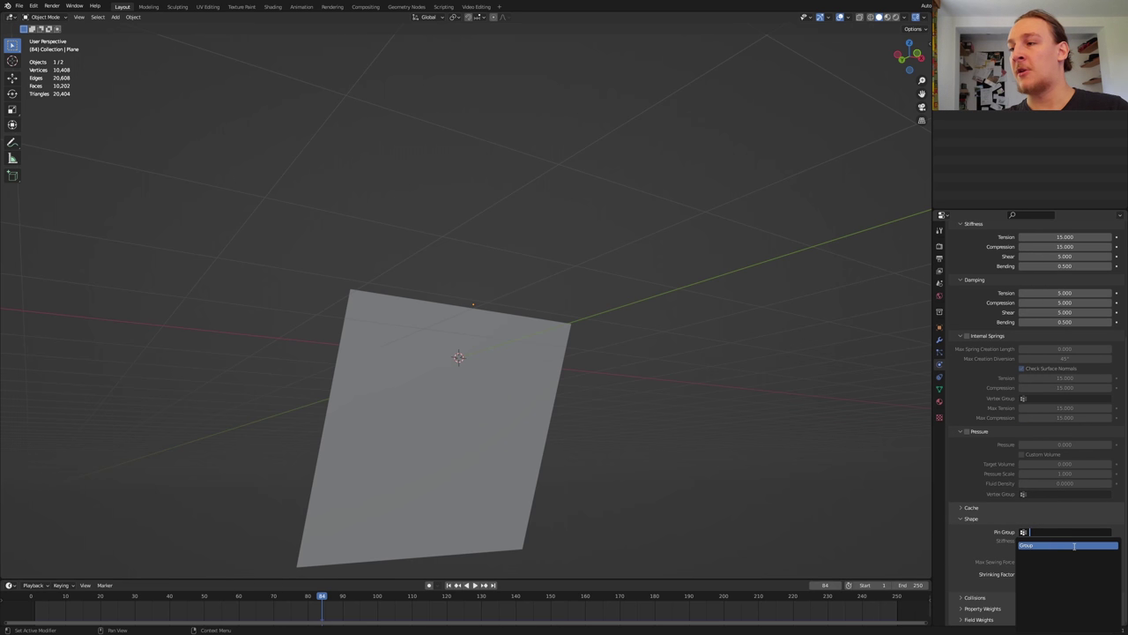
left_click(1072, 549)
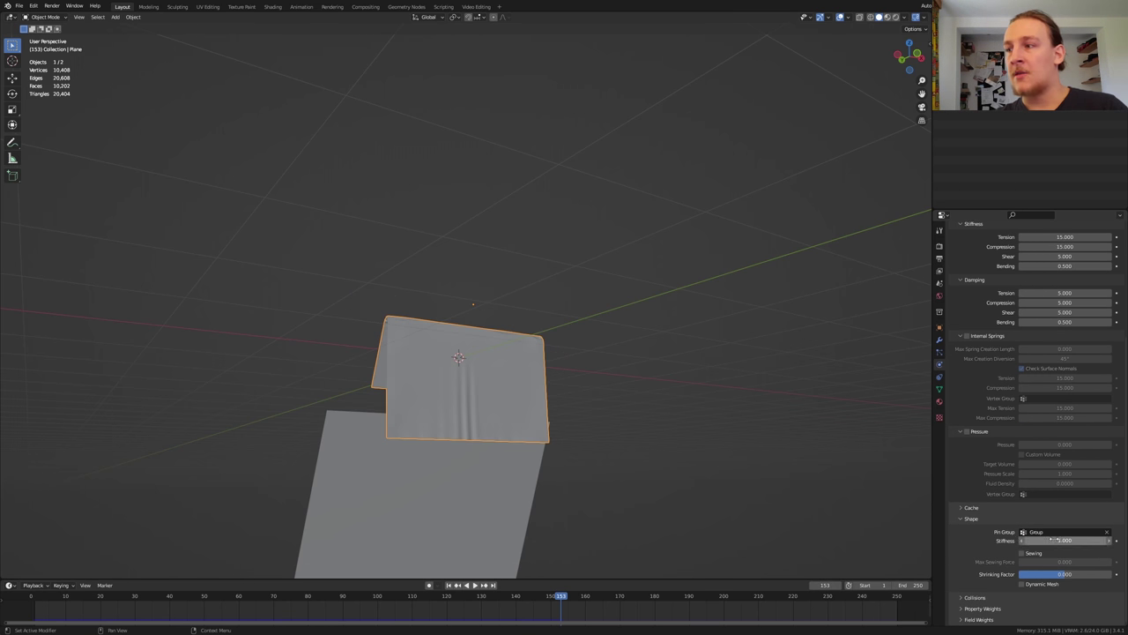
left_click(1054, 539)
type("10")
key("Return")
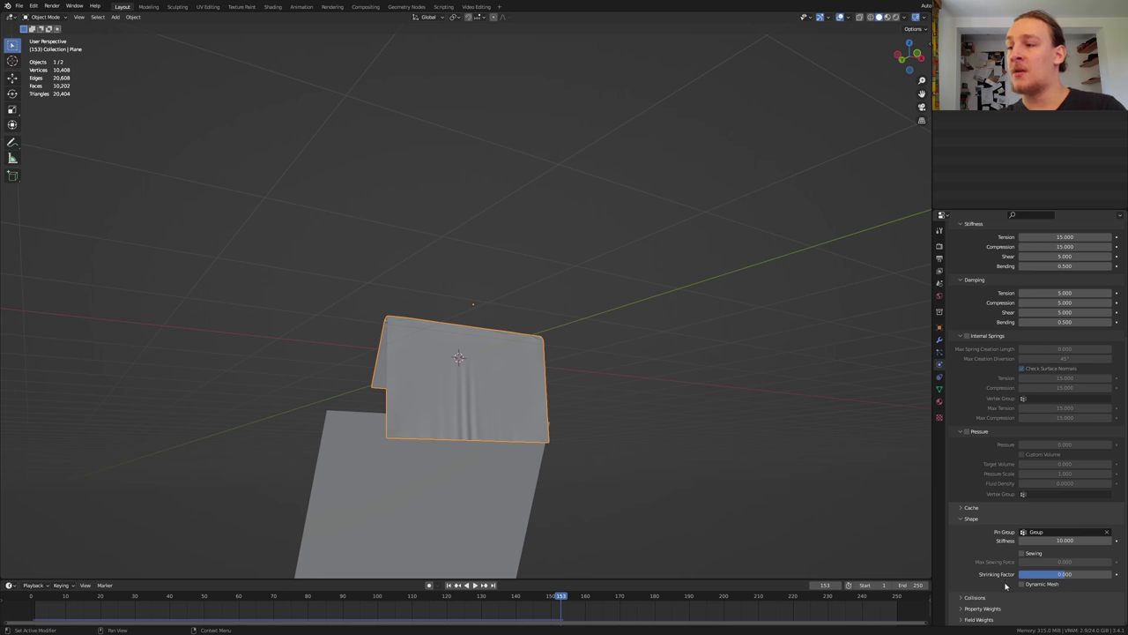
left_click(978, 597)
scroll(983, 572, "down", 3)
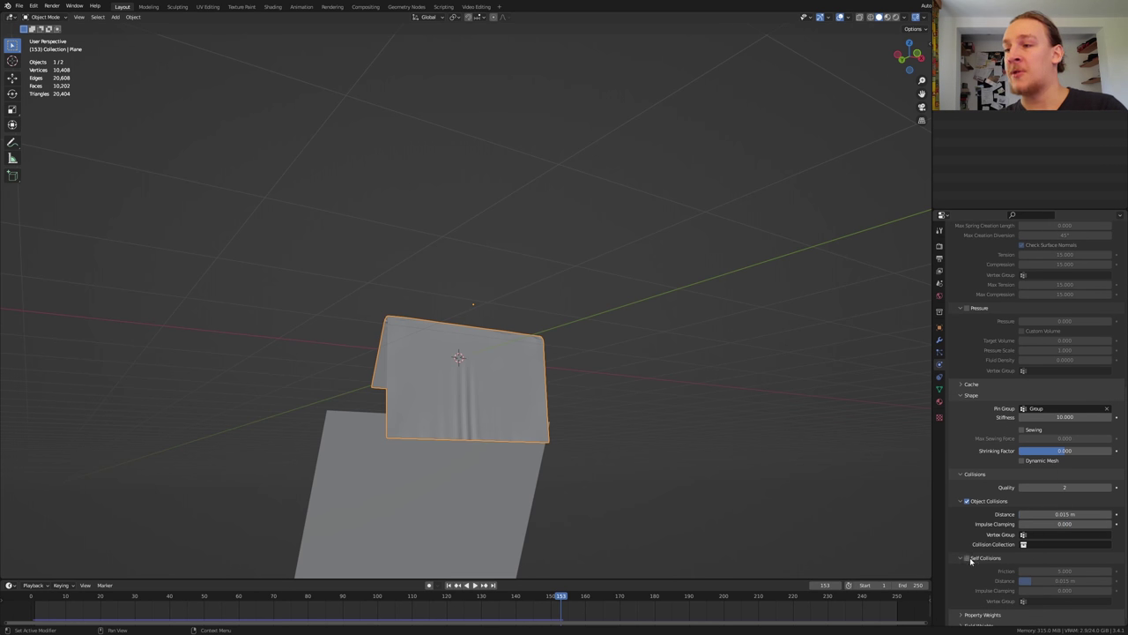
Step: Set the proximity modifier's Highest distance to 0.25 m and save the file
scroll(974, 558, "up", 2)
left_click(939, 339)
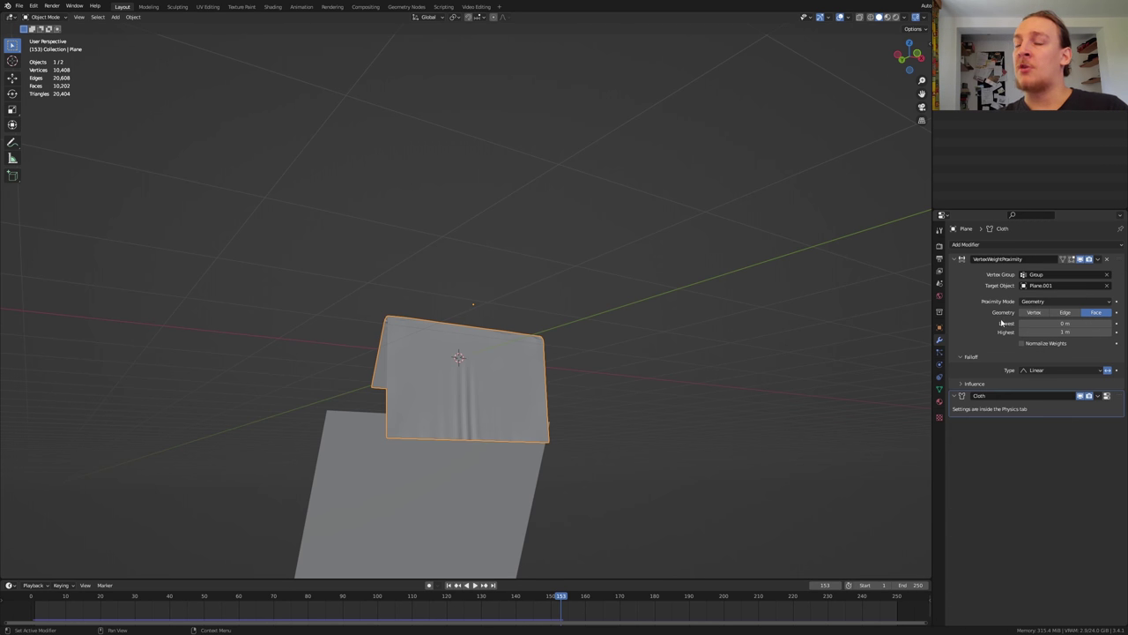
left_click(1064, 332)
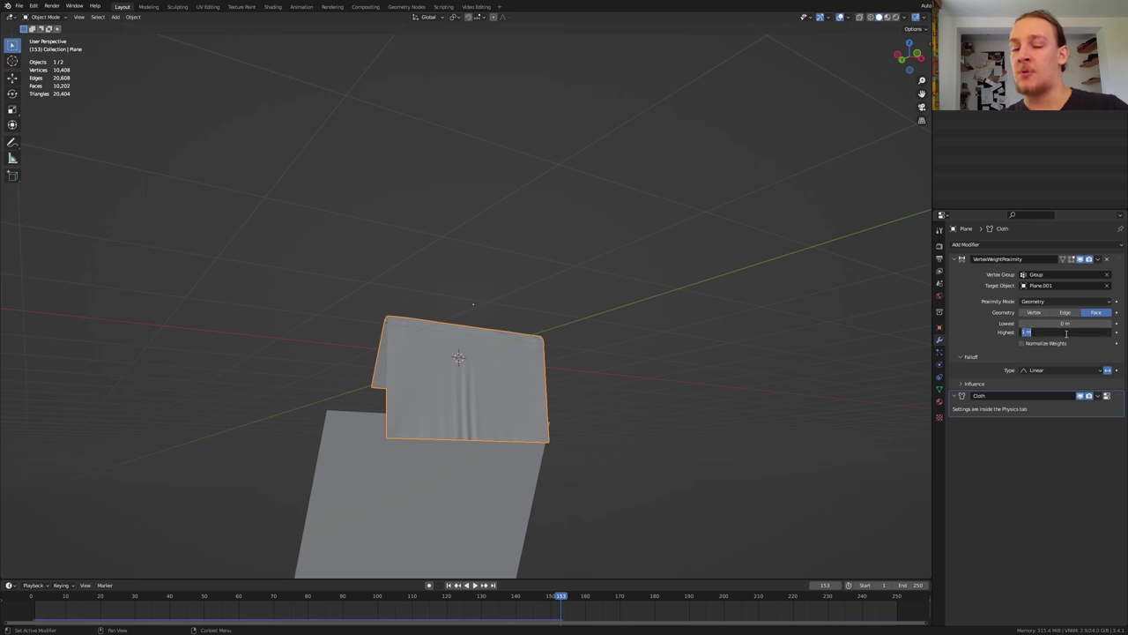
key("BackSpace")
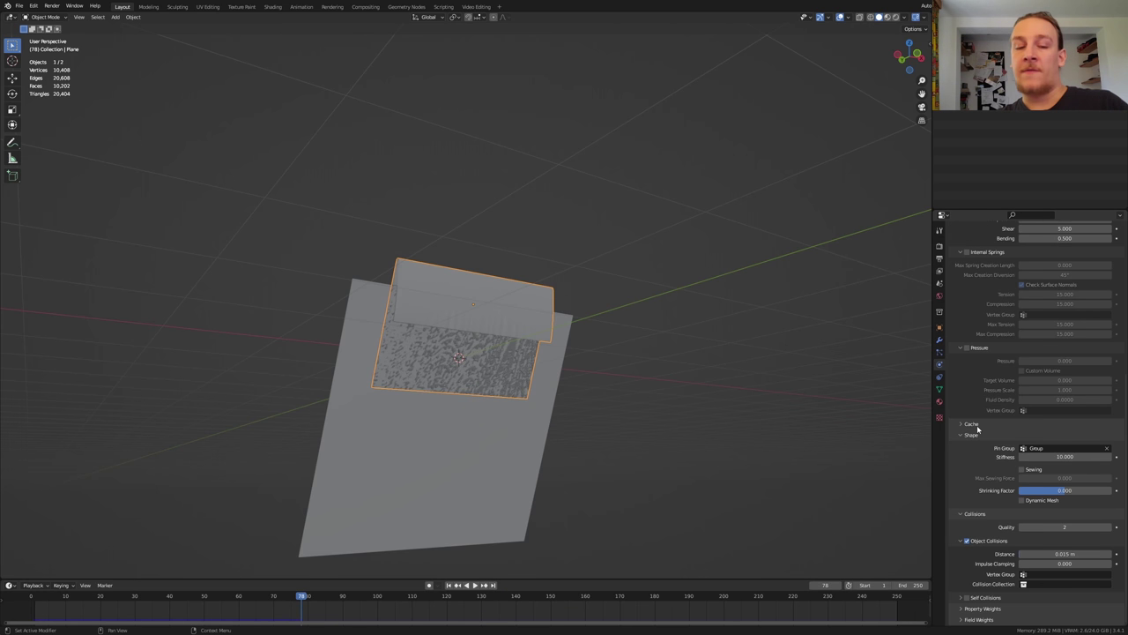
key("ctrl+s")
Step: Expand the cloth cache settings and hide the large target plane Plane.001
left_click(975, 424)
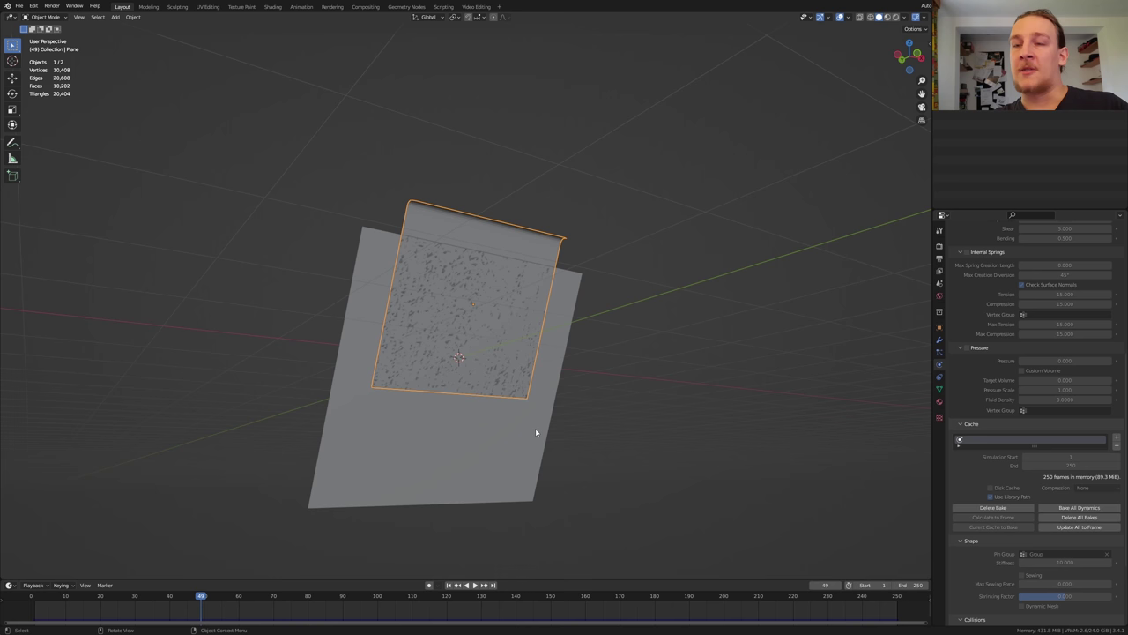
left_click(535, 432)
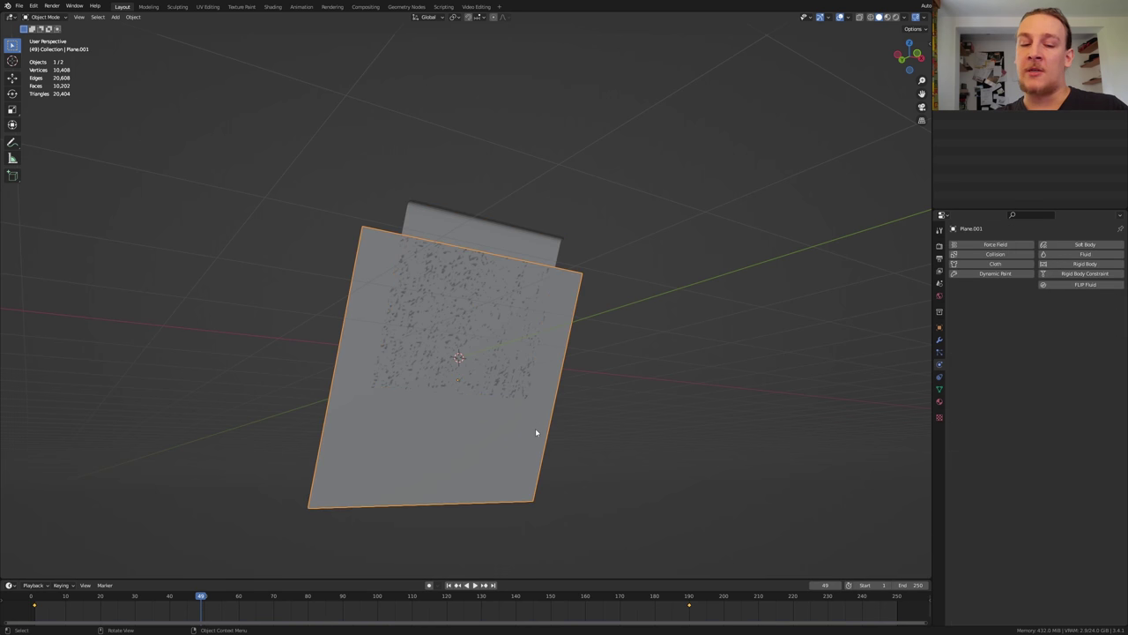
key("Delete")
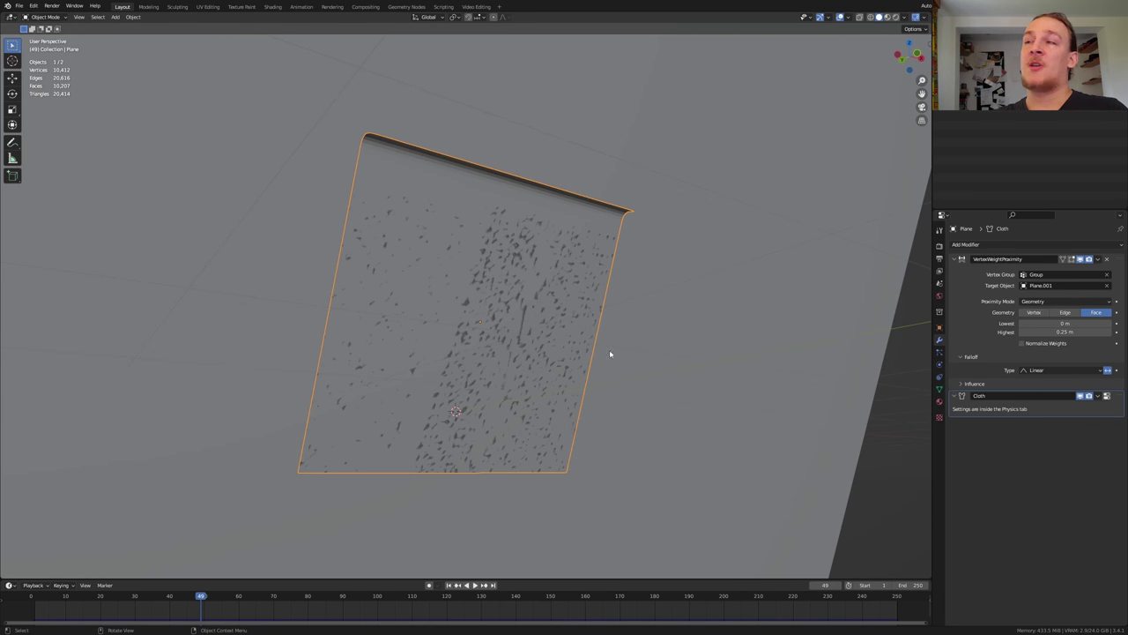
Step: Add a Solidify modifier with thickness -0.01 m to the cloth
left_click(970, 244)
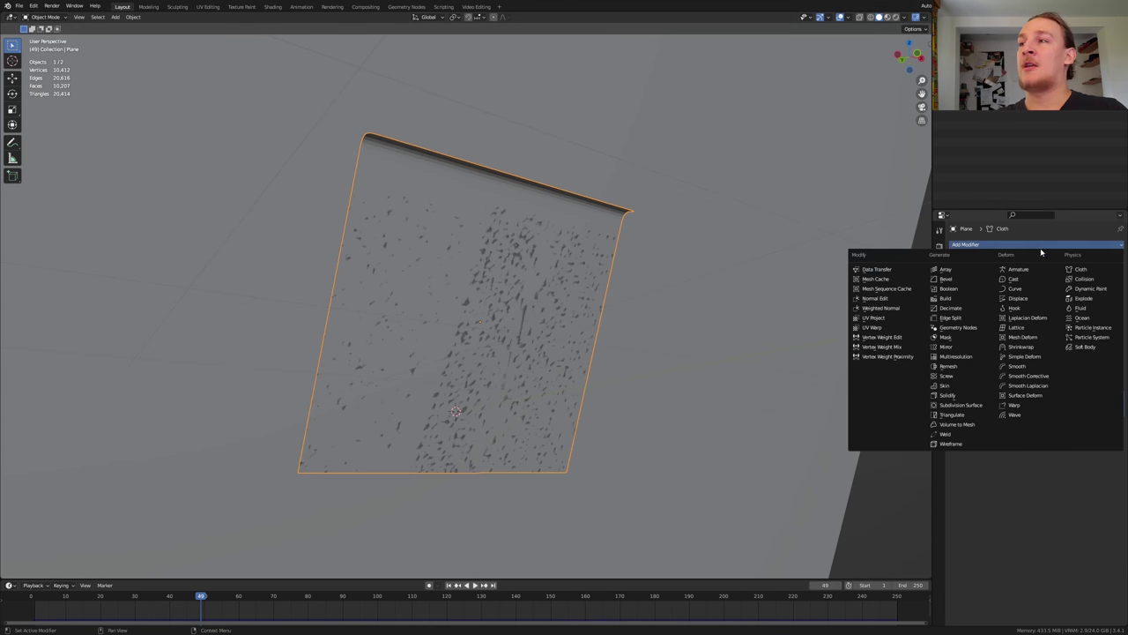
left_click(975, 399)
left_click(1067, 448)
key("BackSpace")
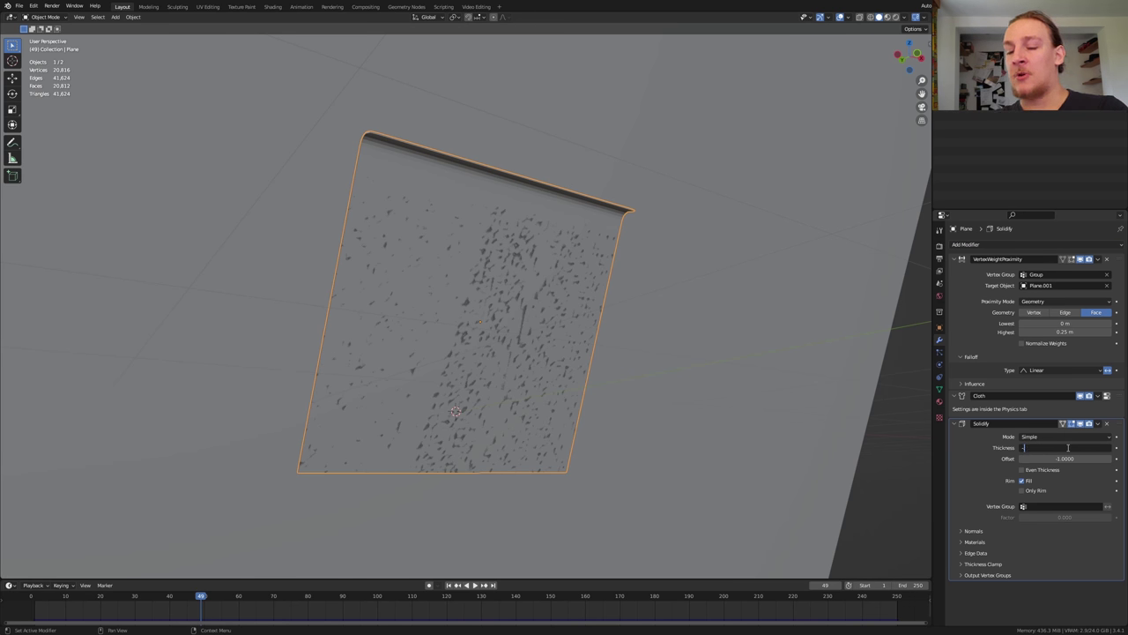
type("-.01")
key("Return")
Step: Shade the cloth smooth and save the file
right_click(484, 309)
left_click(484, 305)
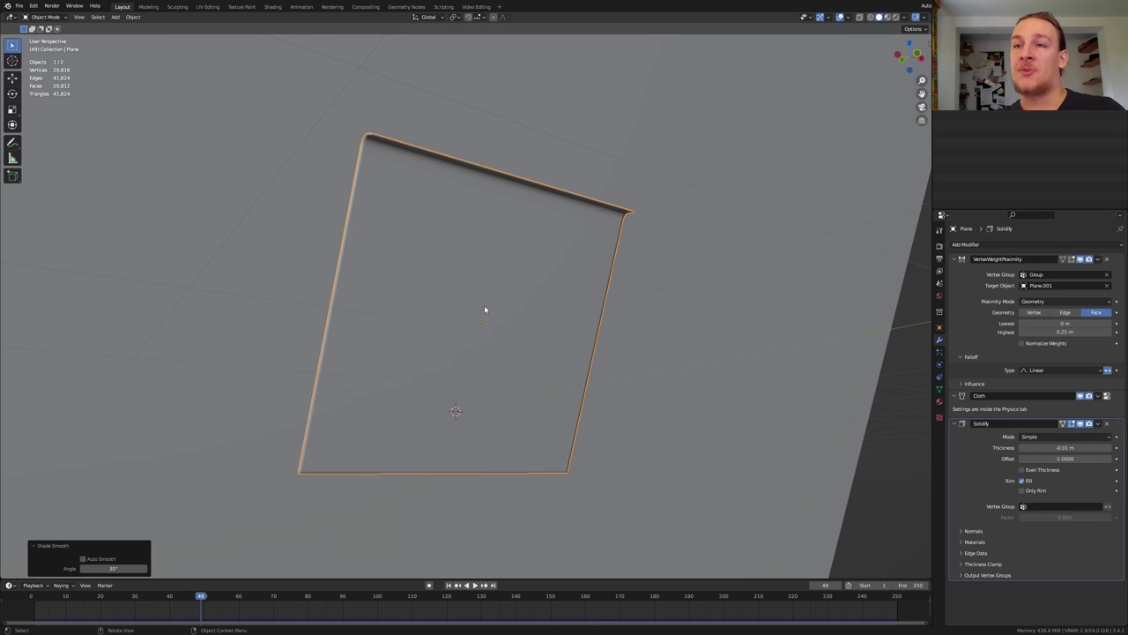
key("ctrl+s")
Step: Add a Subdivision Surface modifier and collapse the Cloth and Solidify panels
left_click(1033, 245)
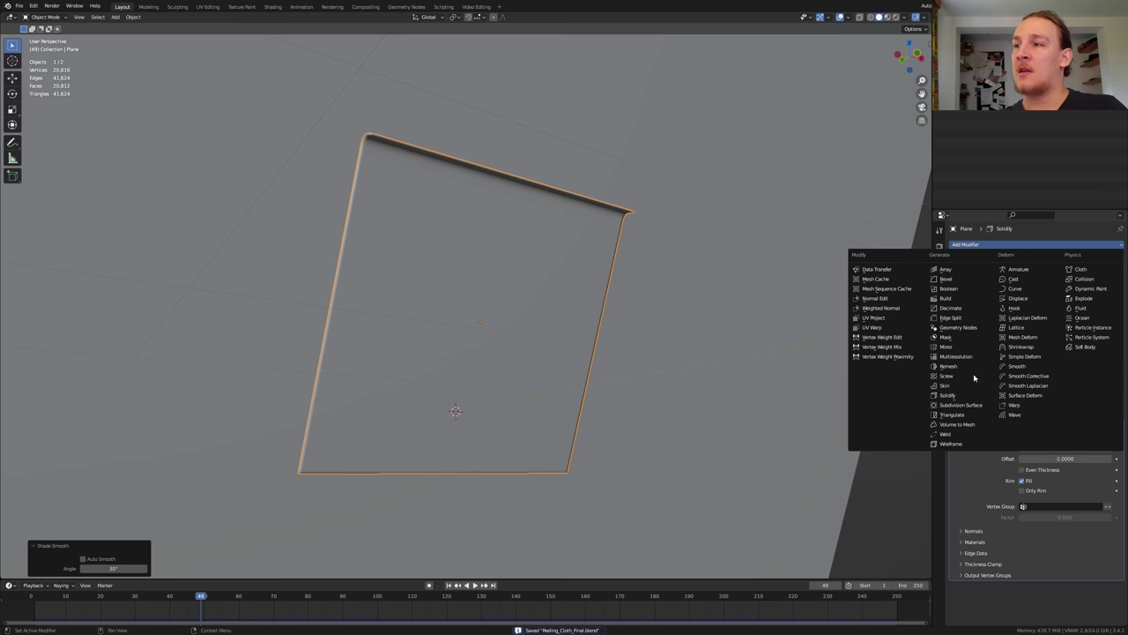
left_click(973, 403)
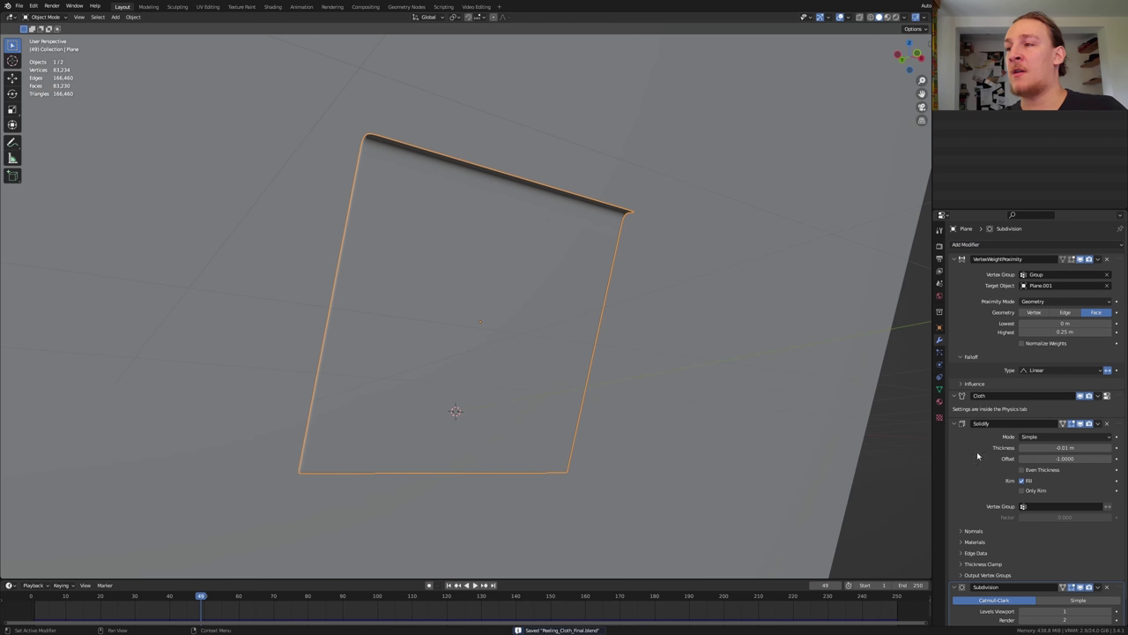
left_click(954, 399)
left_click(954, 408)
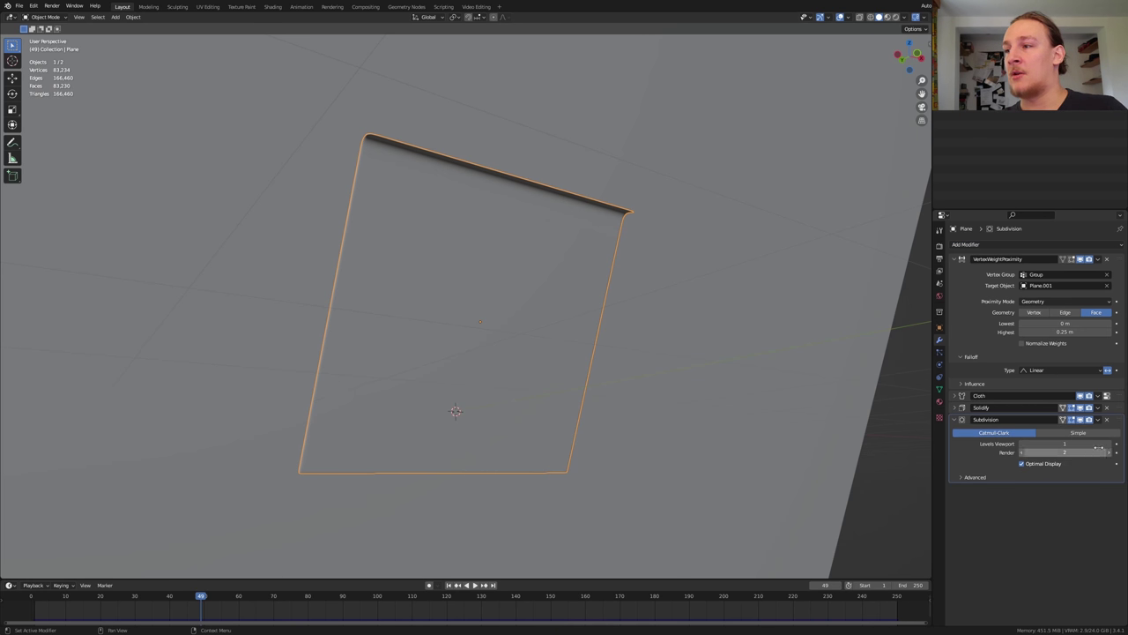
Step: In the Shading workspace, use rendered viewport shading, switch the engine to Eevee, and show Color Management
left_click(272, 7)
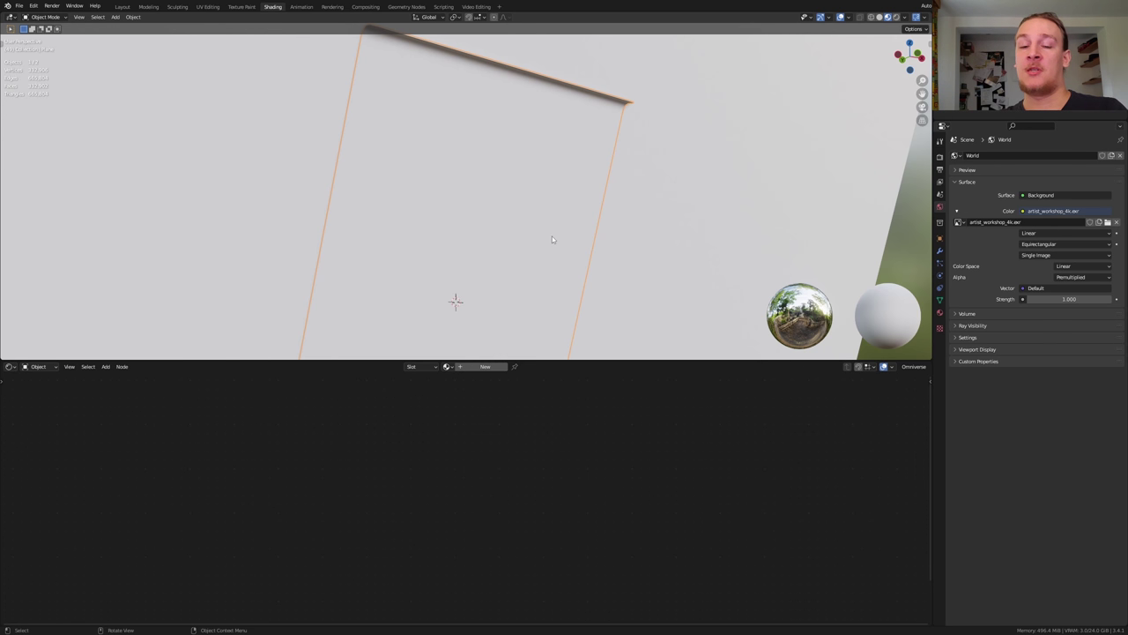
left_click(895, 17)
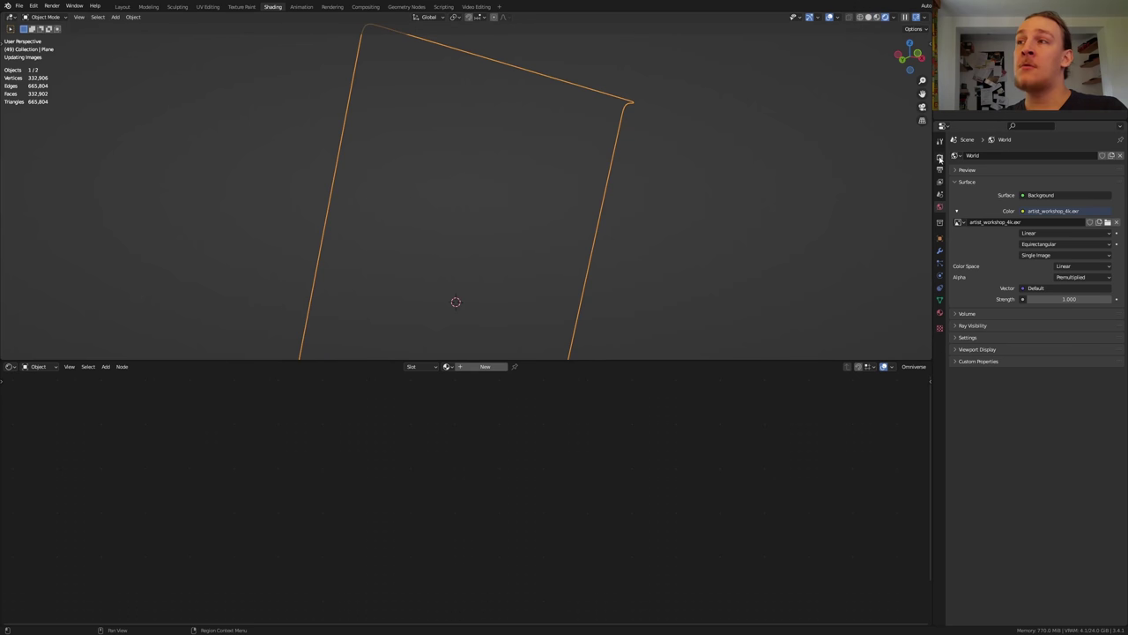
left_click(939, 157)
left_click(1029, 155)
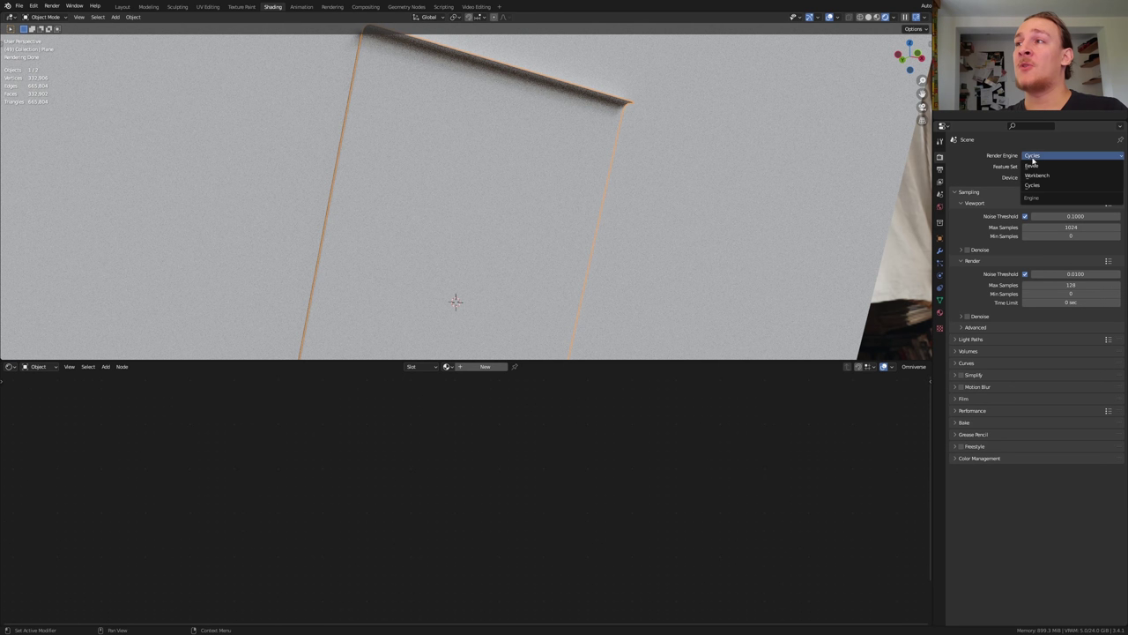
left_click(1033, 168)
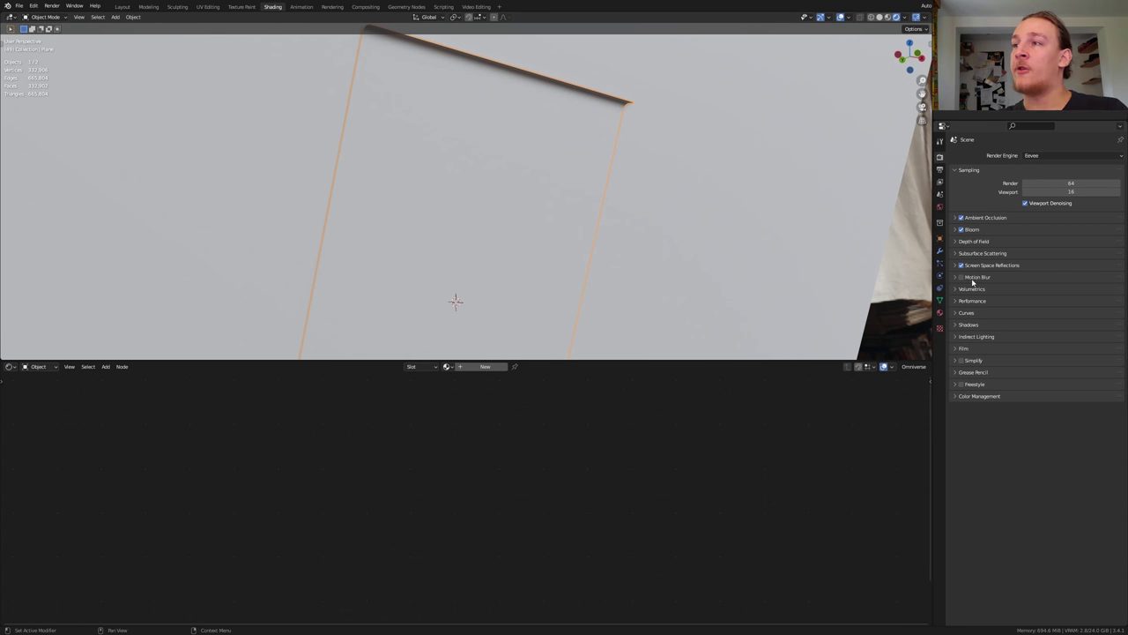
left_click(957, 396)
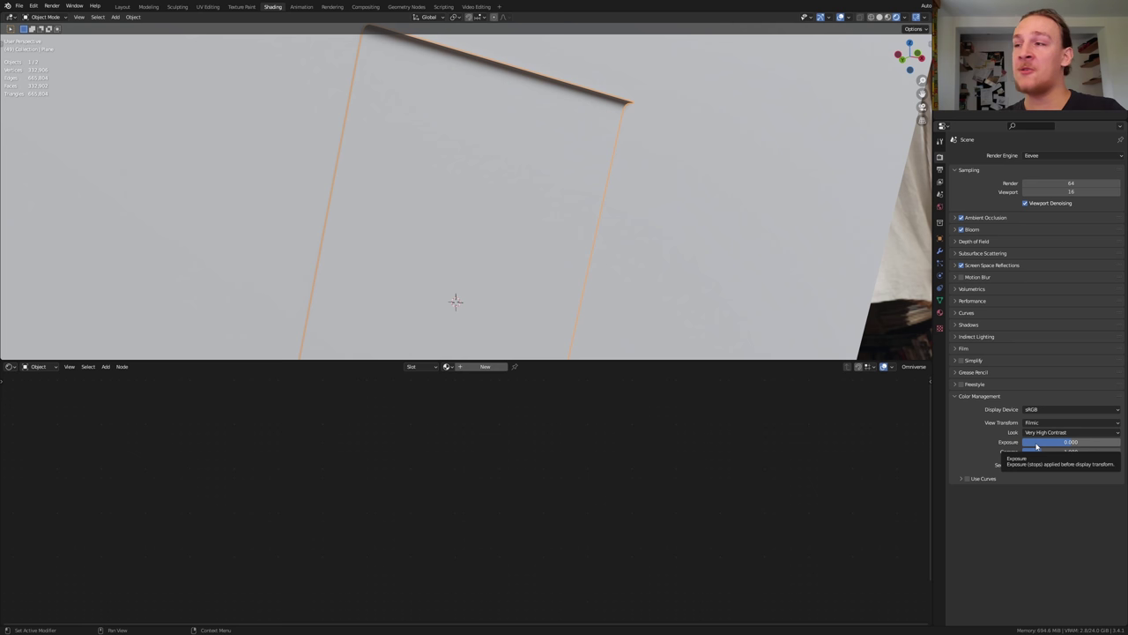
Step: Give the cloth plane a new material built from the Paper006 texture maps
left_click(488, 367)
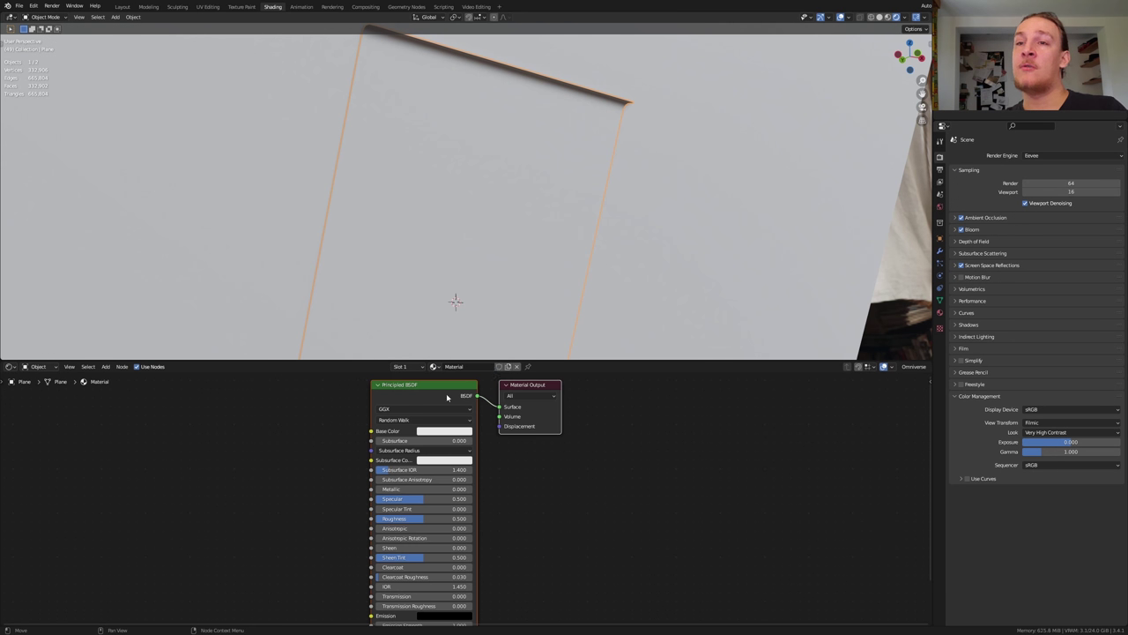
left_click(433, 397)
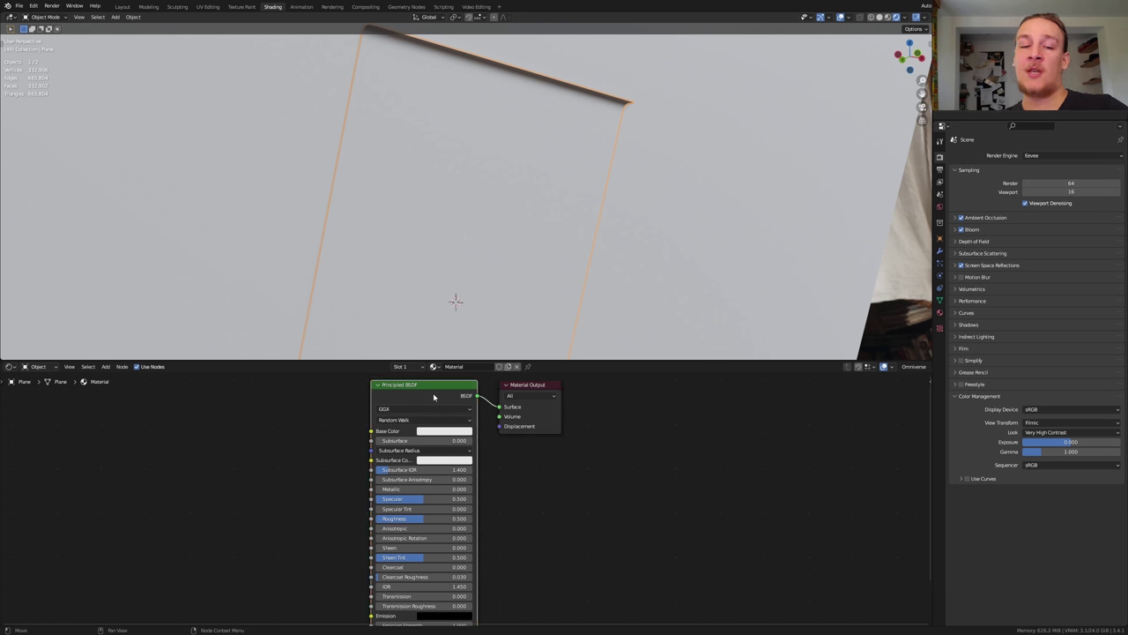
key("ctrl+shift+t")
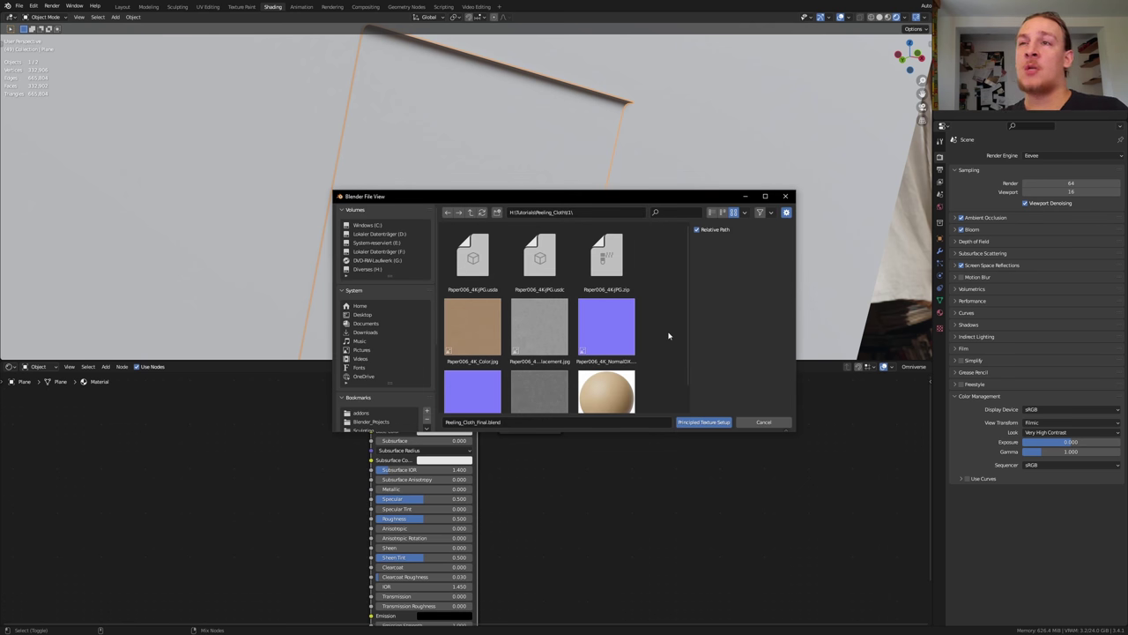
key("a")
key("Return")
Step: Add a ColorRamp on the paper roughness with its white stop near 0.795, then start a new material on the wall cube
scroll(578, 254, "up", 4)
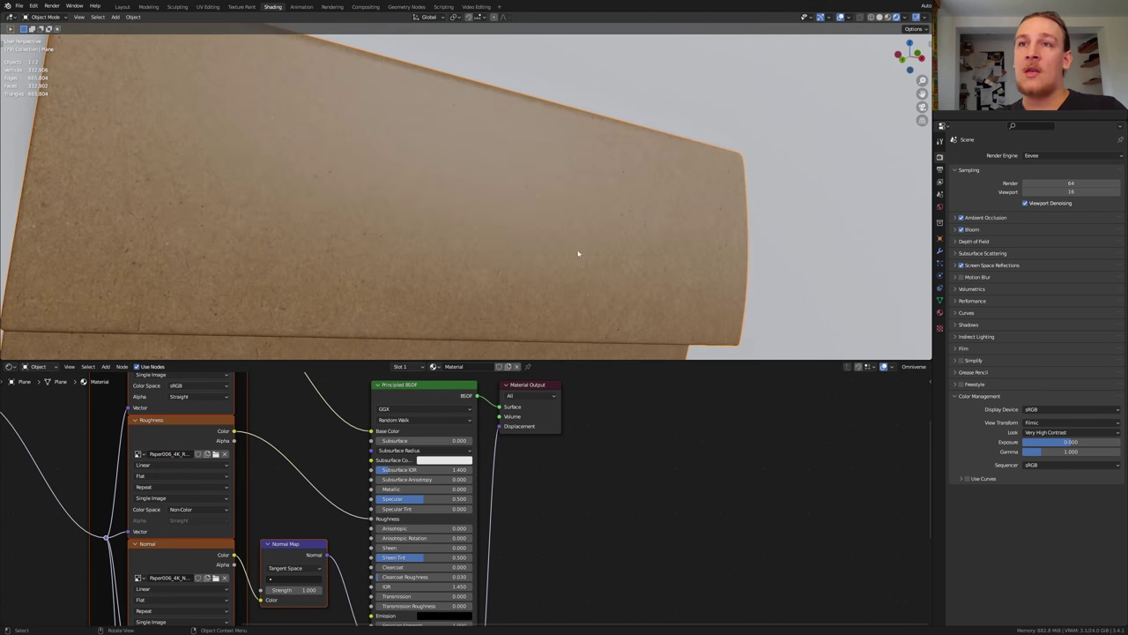
middle_click_drag(352, 438, 457, 431)
key("shift+a")
type("col")
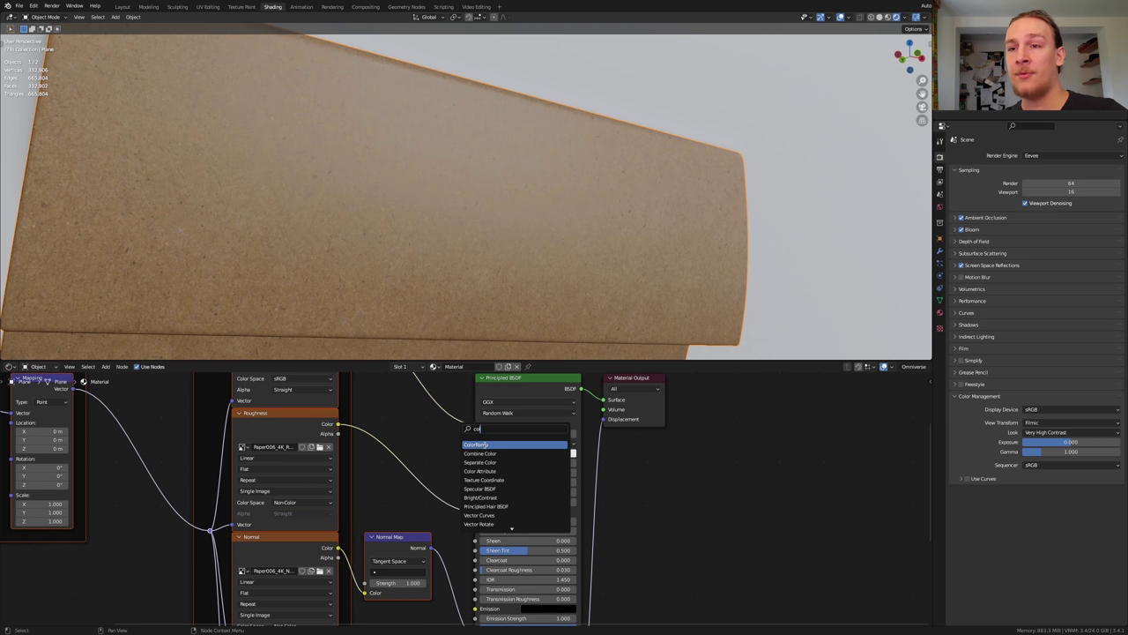
left_click(475, 453)
left_click(434, 458)
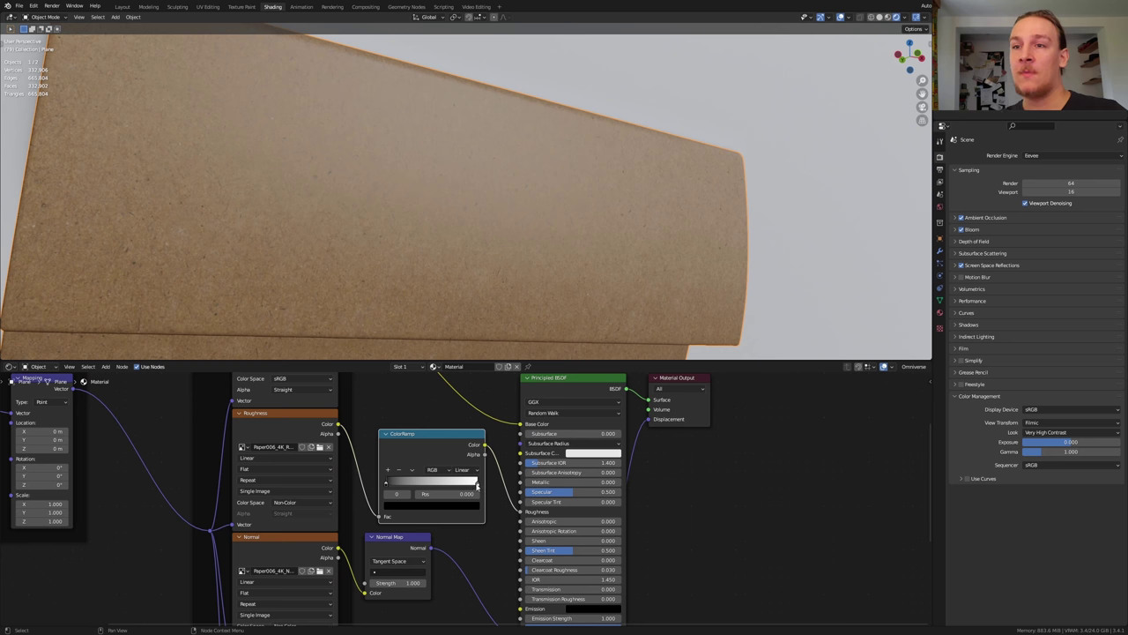
left_click_drag(477, 486, 446, 484)
left_click(815, 277)
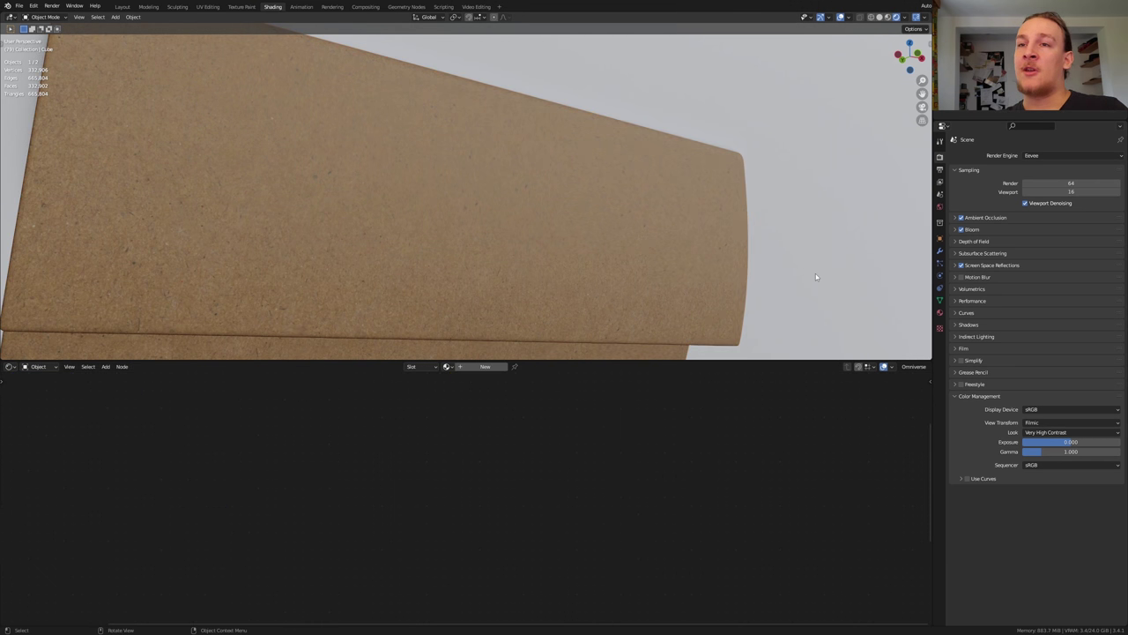
left_click(476, 366)
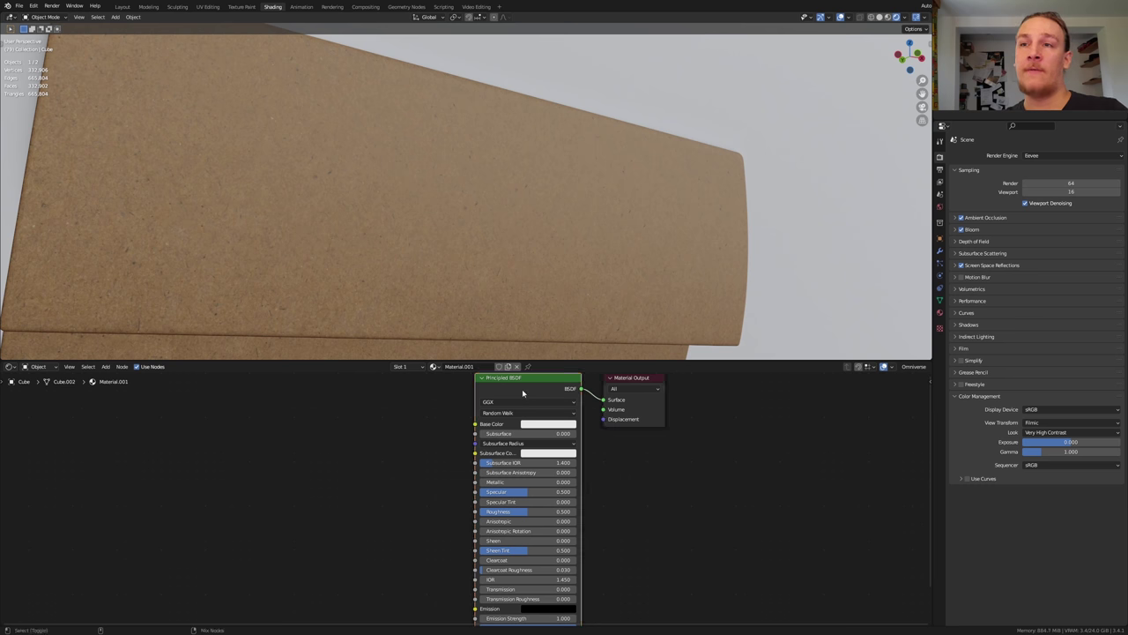
Step: Load the Plaster001 maps from the t2 folder into the cube's material at mapping scale 10
key("ctrl+shift+t")
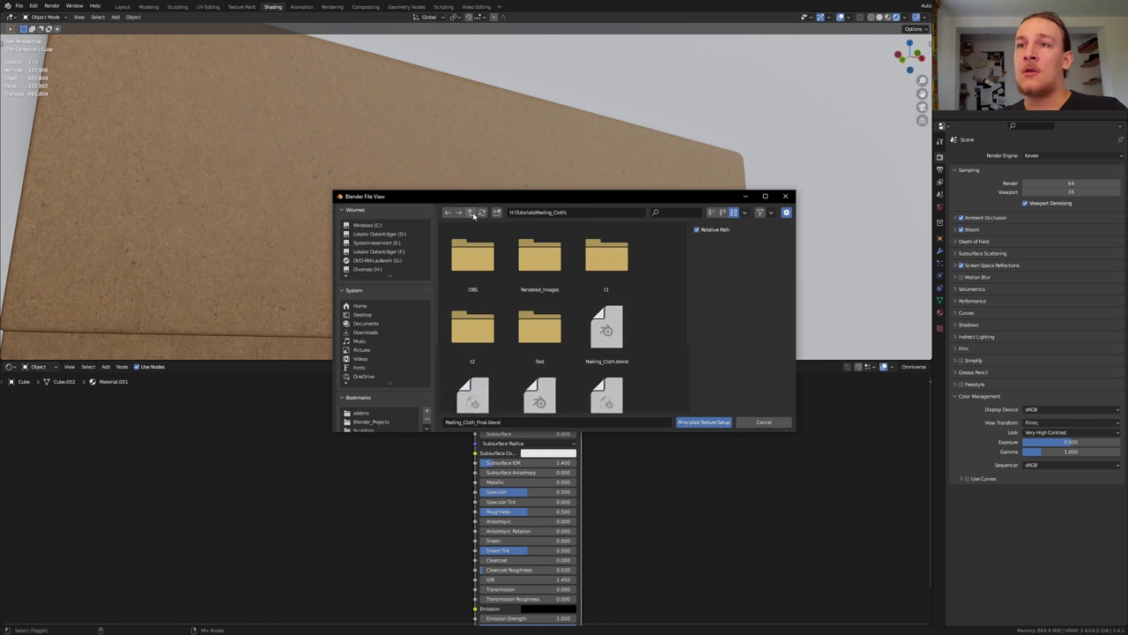
double_click(493, 330)
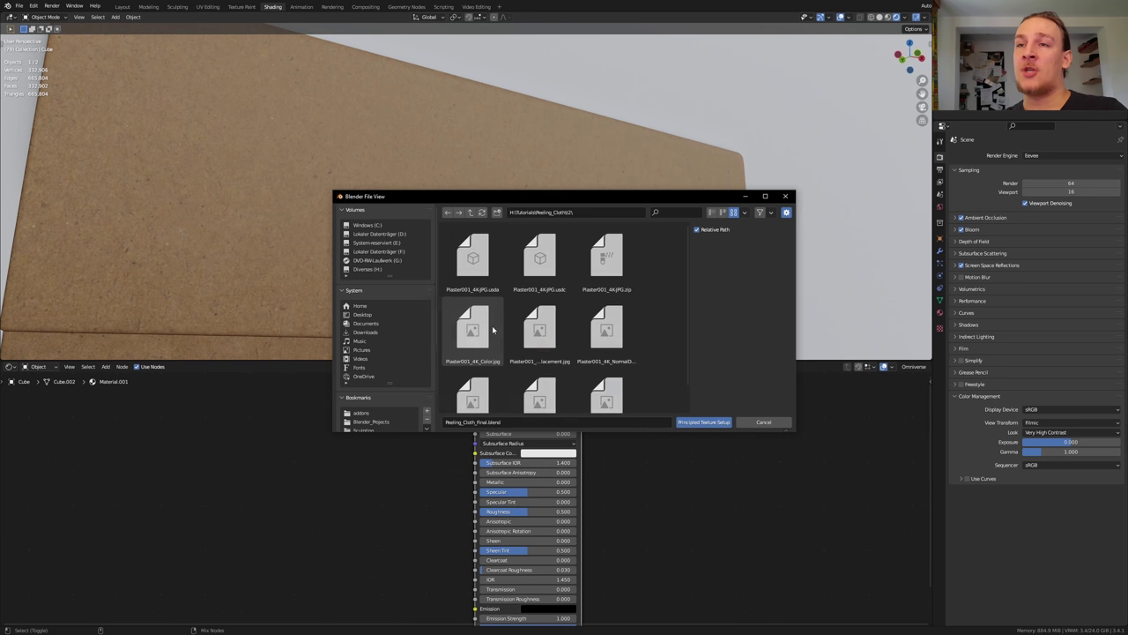
key("Return")
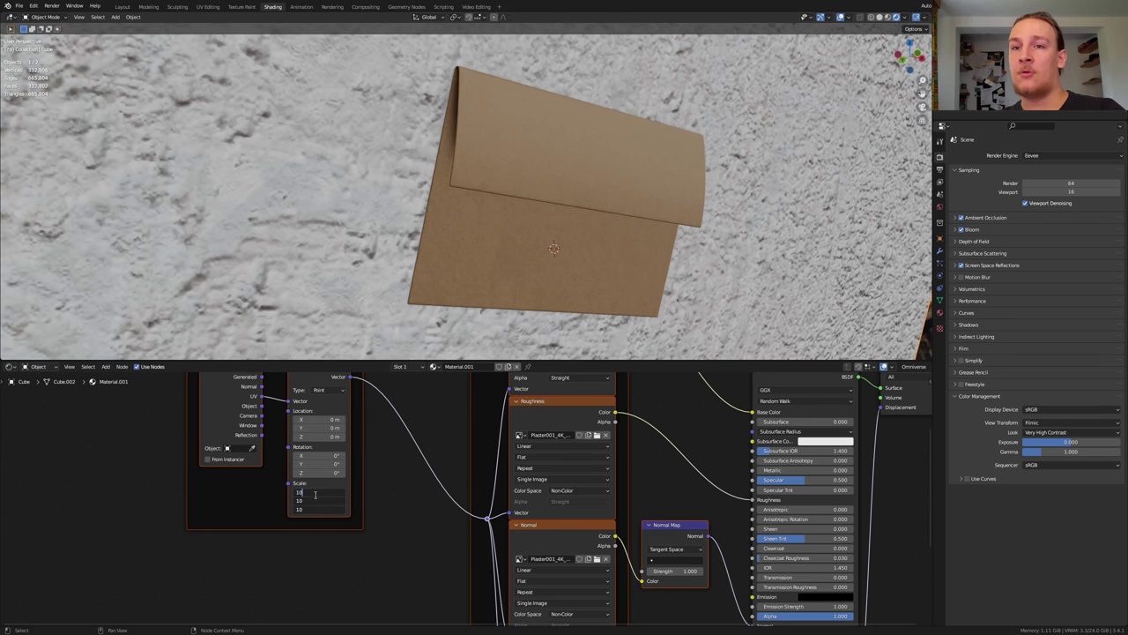
key("Return")
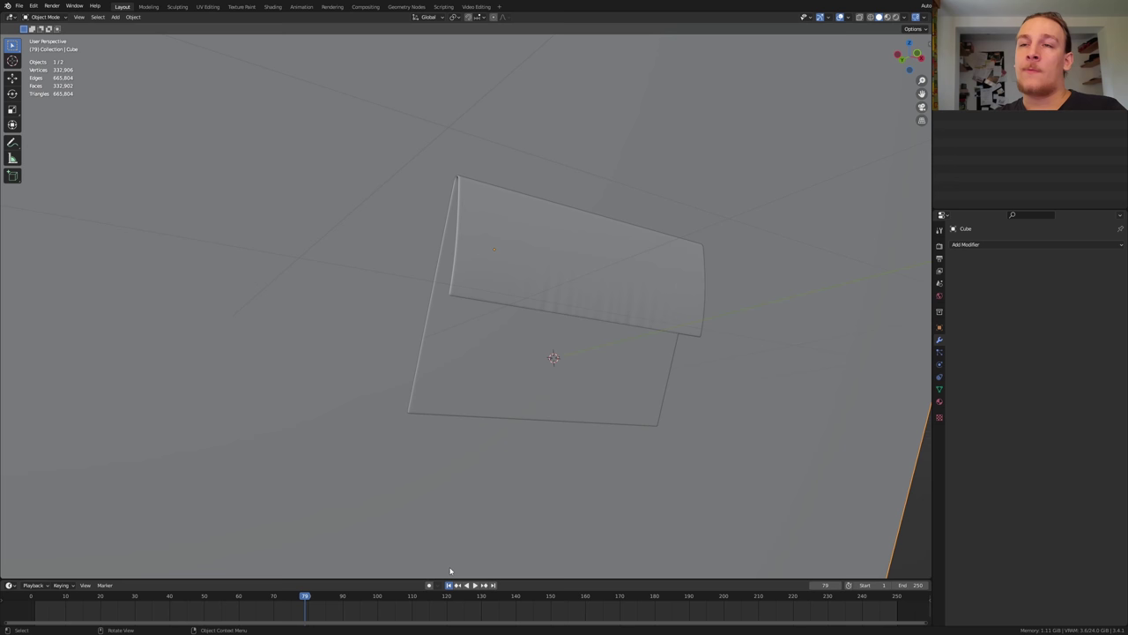
Step: Add a camera aligned to a new view of the cloth and wall
left_click(449, 584)
middle_click_drag(448, 529, 692, 260)
key("shift+a")
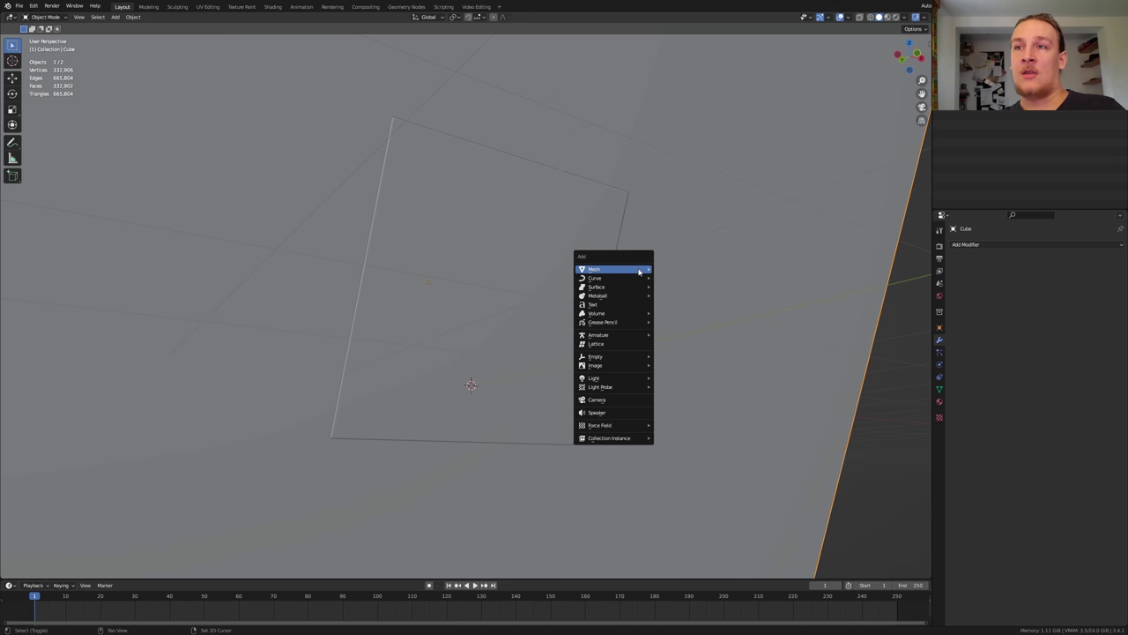
left_click(617, 399)
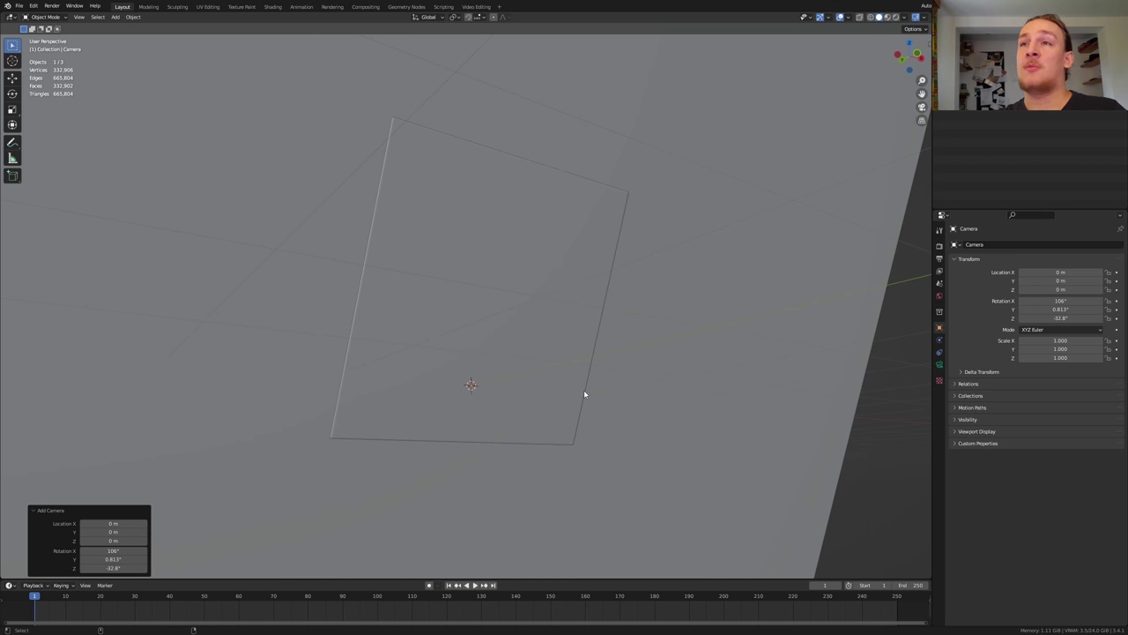
key("ctrl+alt+KP_0")
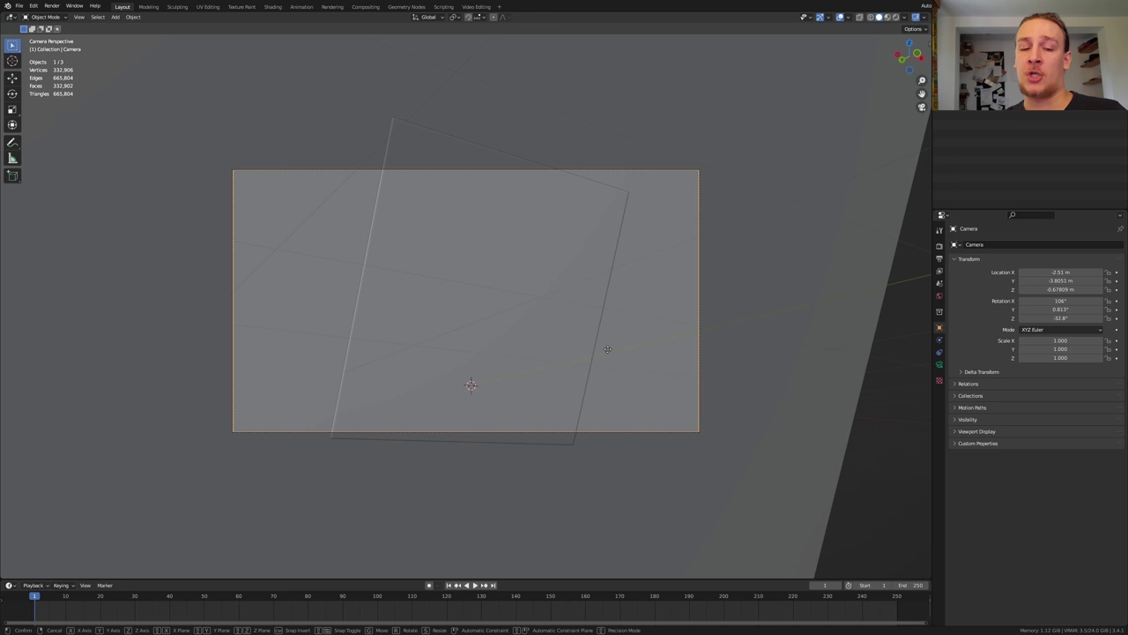
Step: Set the animation frame range to start at 40 and end at 160
scroll(607, 352, "down", 3)
left_click(169, 596)
left_click(868, 584)
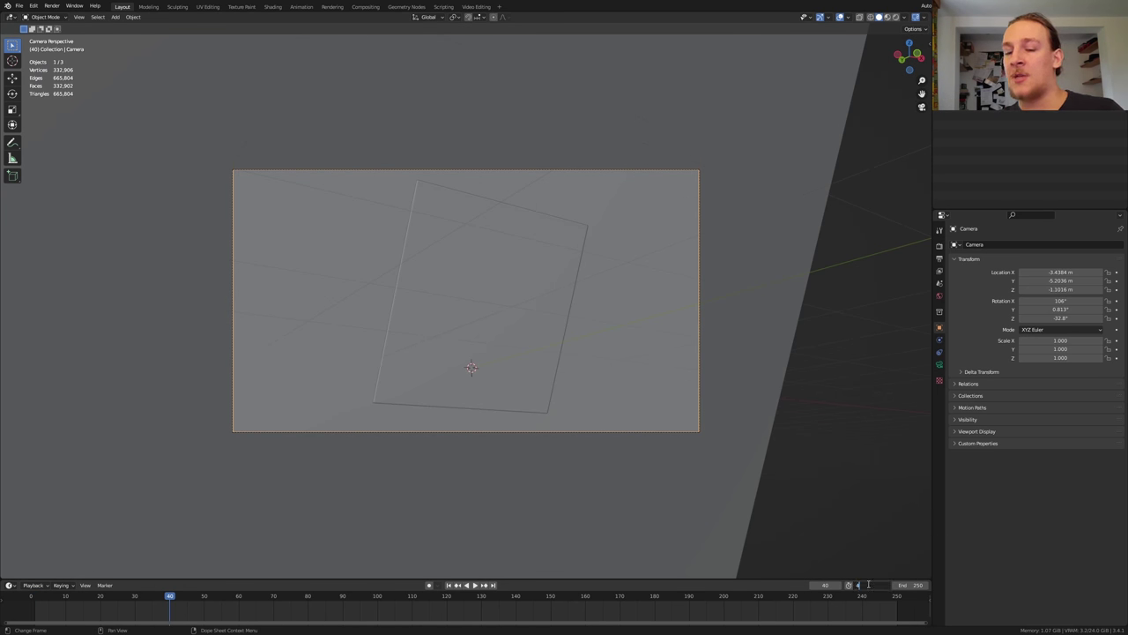
type("40")
key("Return")
left_click(914, 585)
type("1")
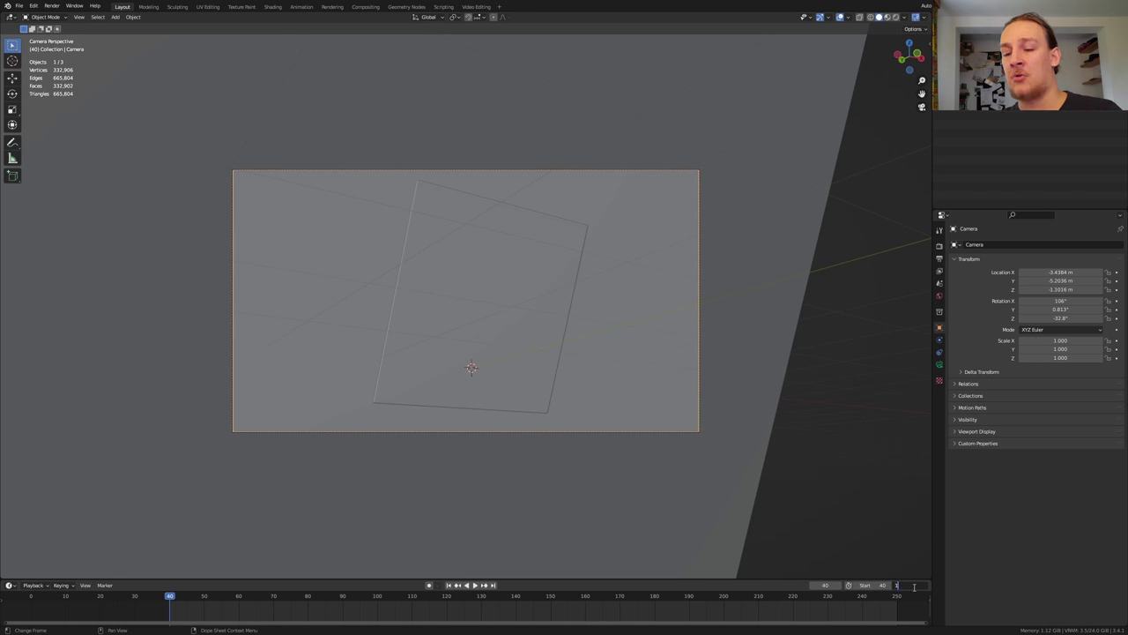
type("60")
key("Return")
Step: Set the render output folder to Rendered_Images
left_click(940, 259)
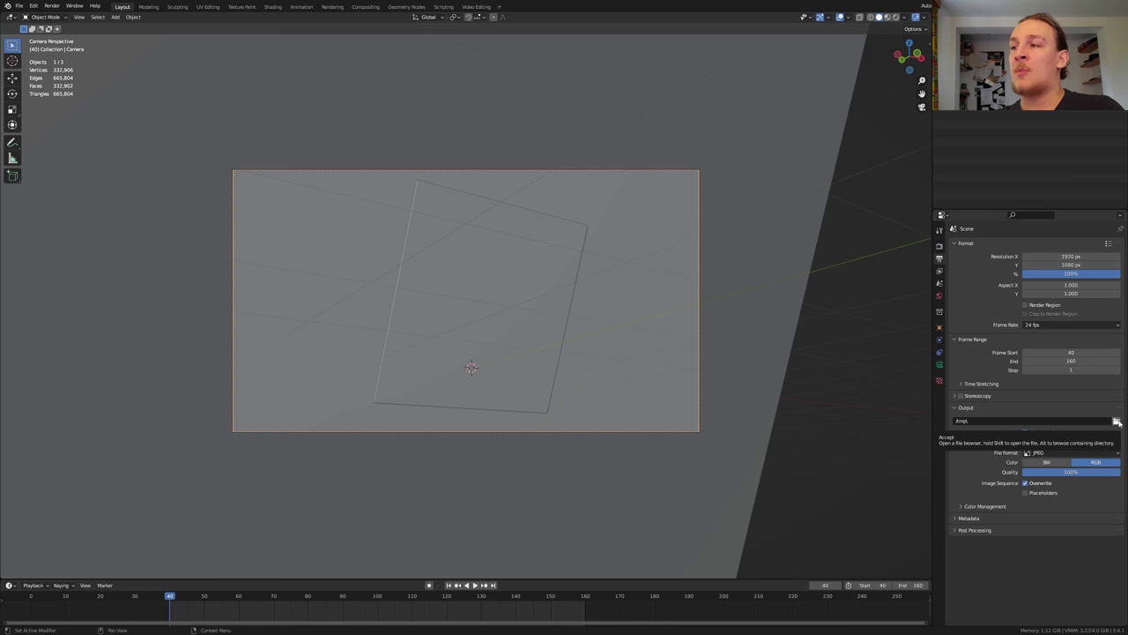
left_click(1117, 422)
key("ctrl+s")
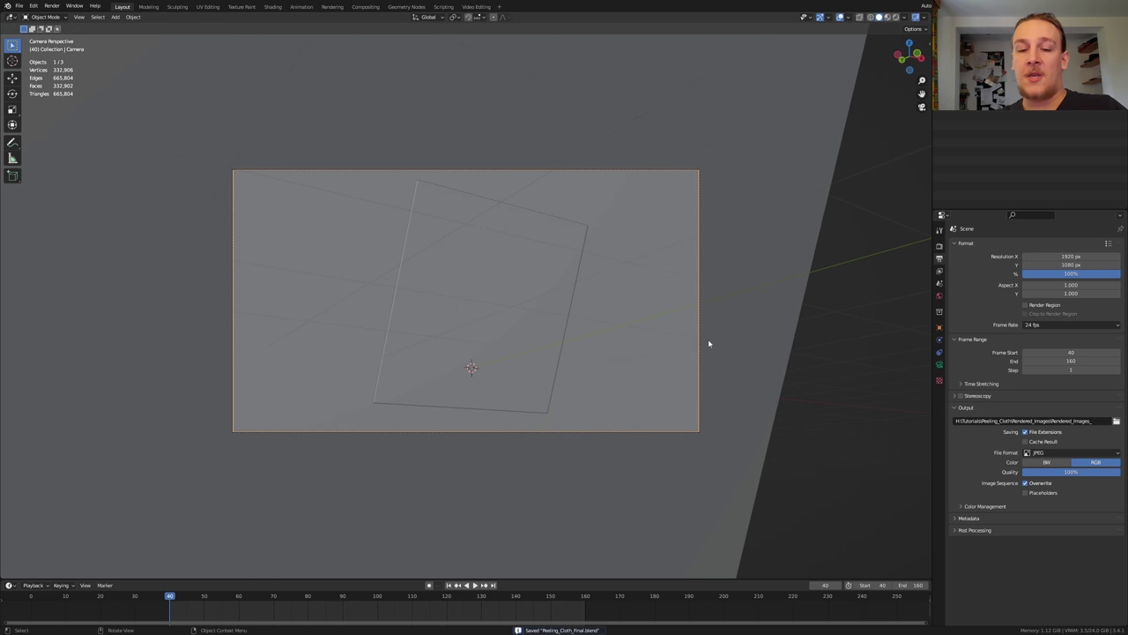
Step: Render the full 40–160 frame animation of the paper peeling off the plaster wall
key("ctrl+F12")
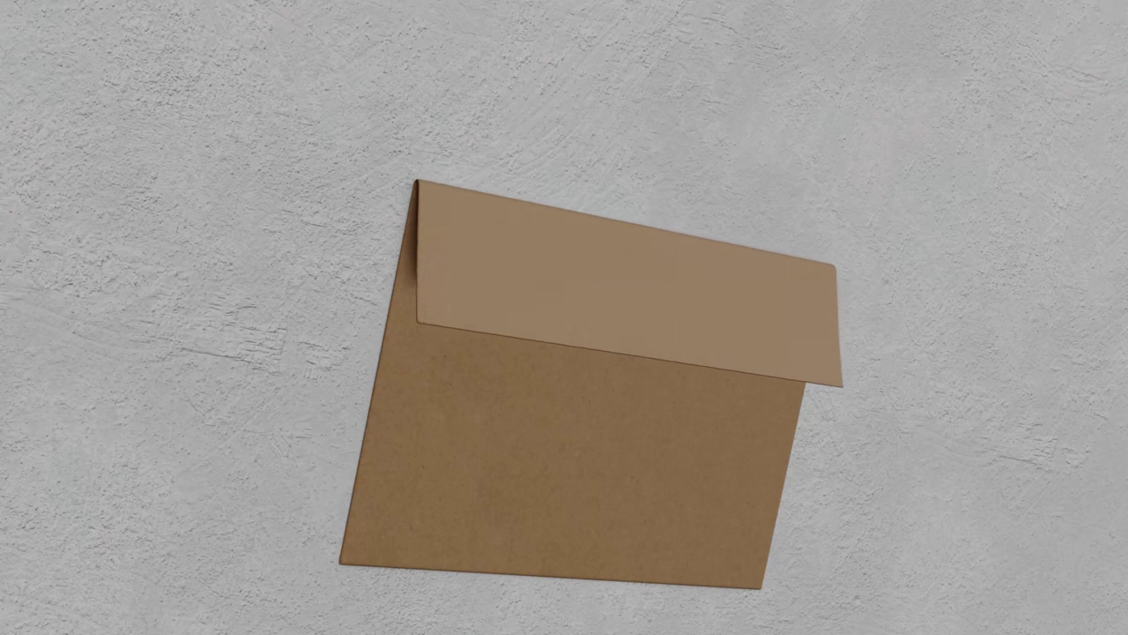